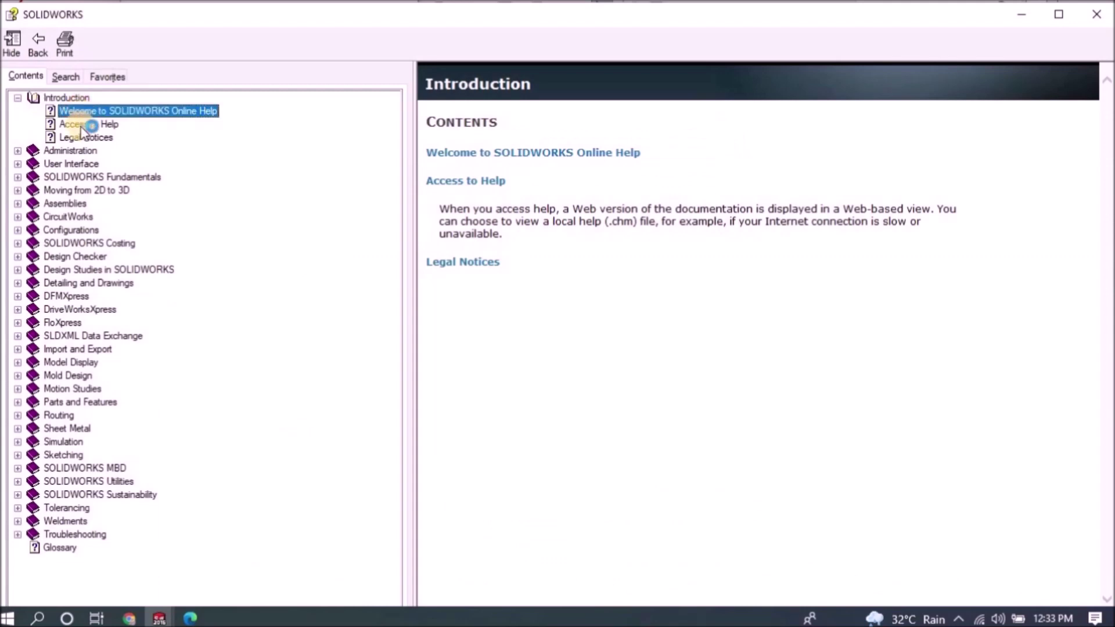
Browse the help contents from Access to Help and Legal Notices to the Installation and Administration Guide topics.
click(82, 125)
click(85, 137)
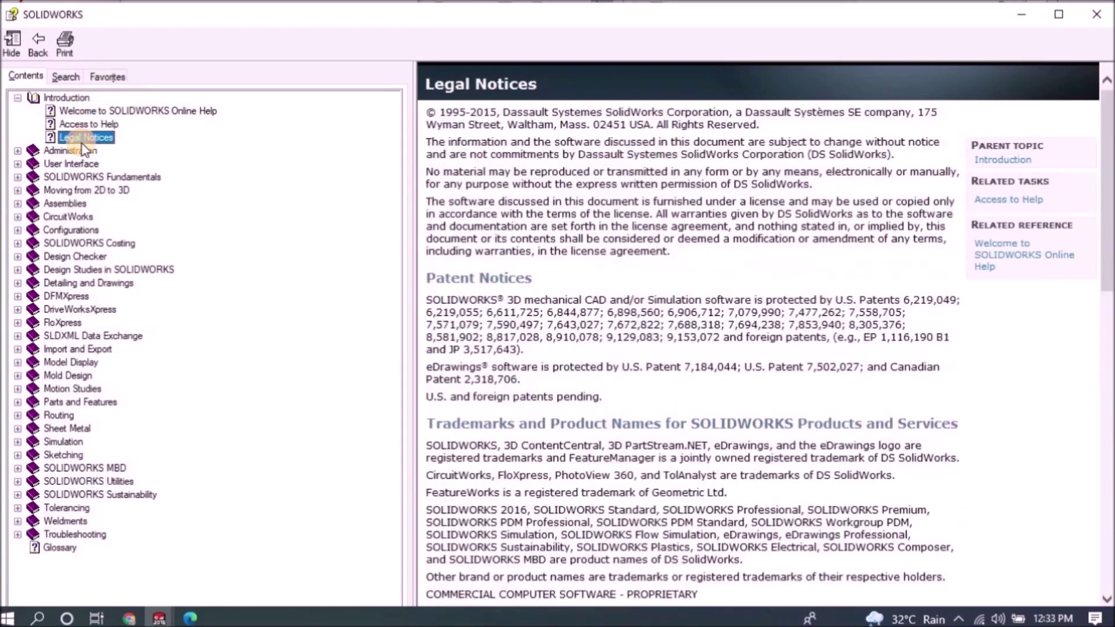
click(18, 151)
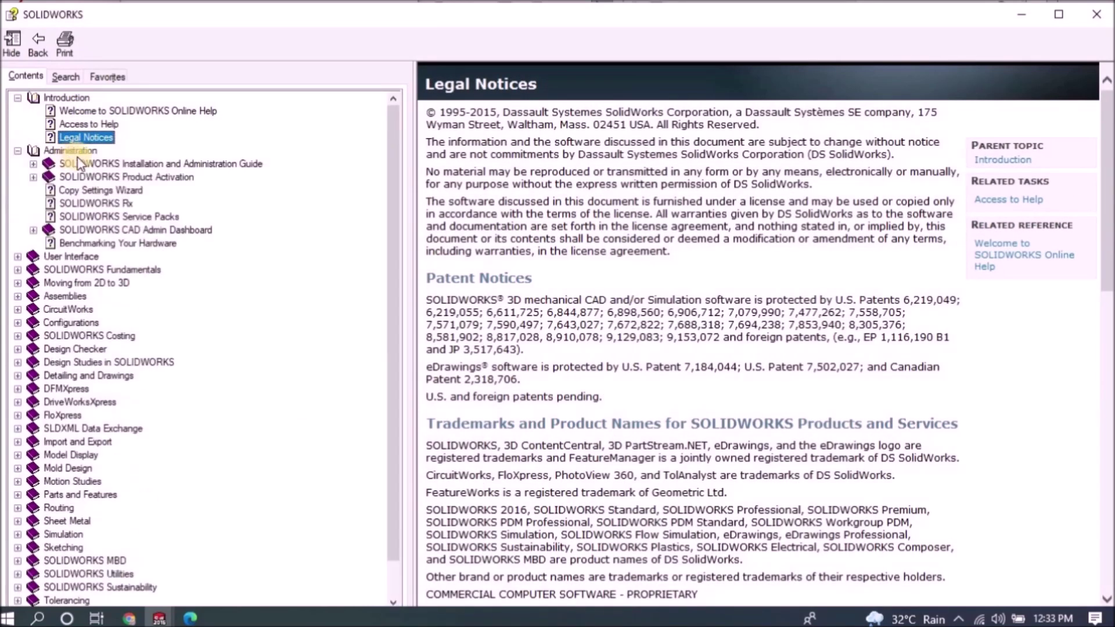
click(33, 164)
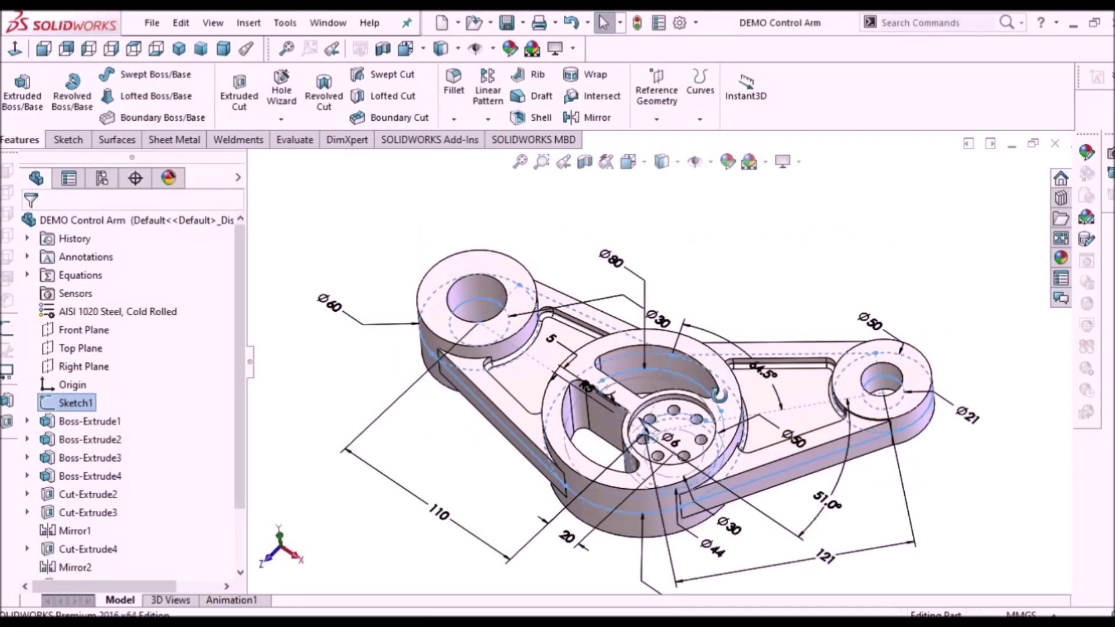
Orbit the demo models: control arm, boundary surface, rubber grip assembly, displacement plot and perforated tube.
scroll(749, 302, up, 3)
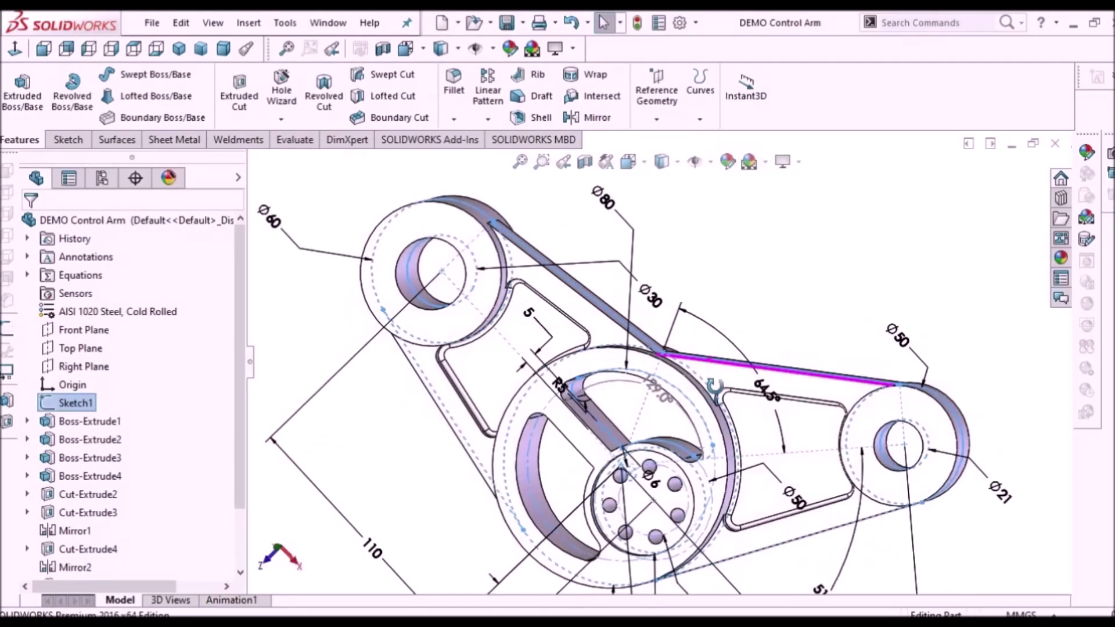
mouse_move(714, 314)
middle_down()
mouse_move(817, 281)
mouse_move(838, 323)
mouse_move(739, 326)
mouse_move(705, 344)
mouse_move(755, 277)
middle_up()
click(757, 276)
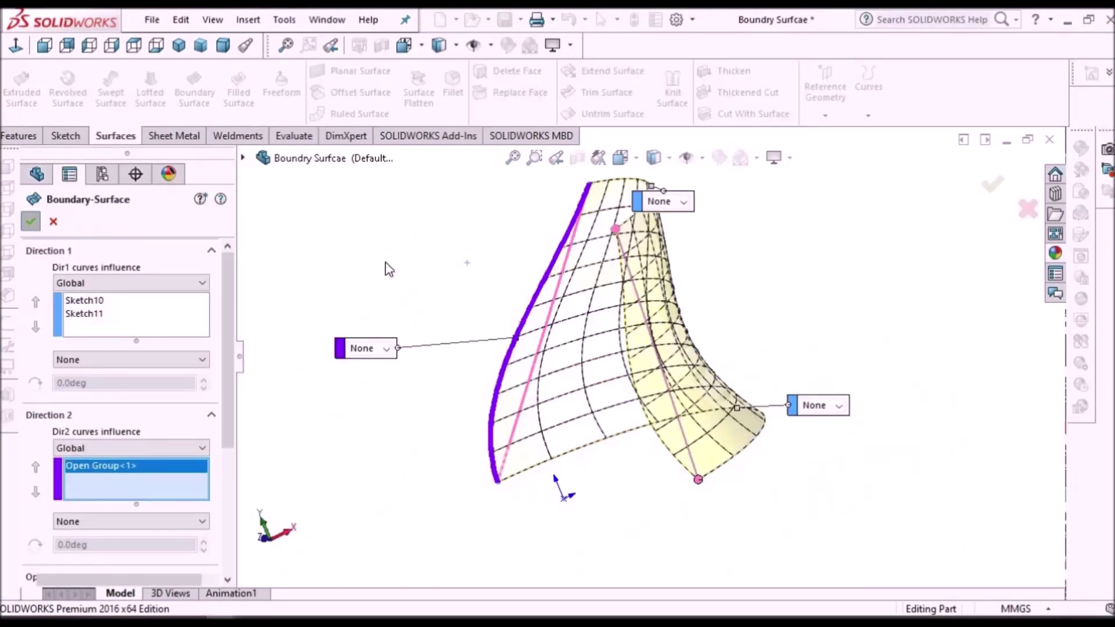
middle_drag(667, 356, 523, 341)
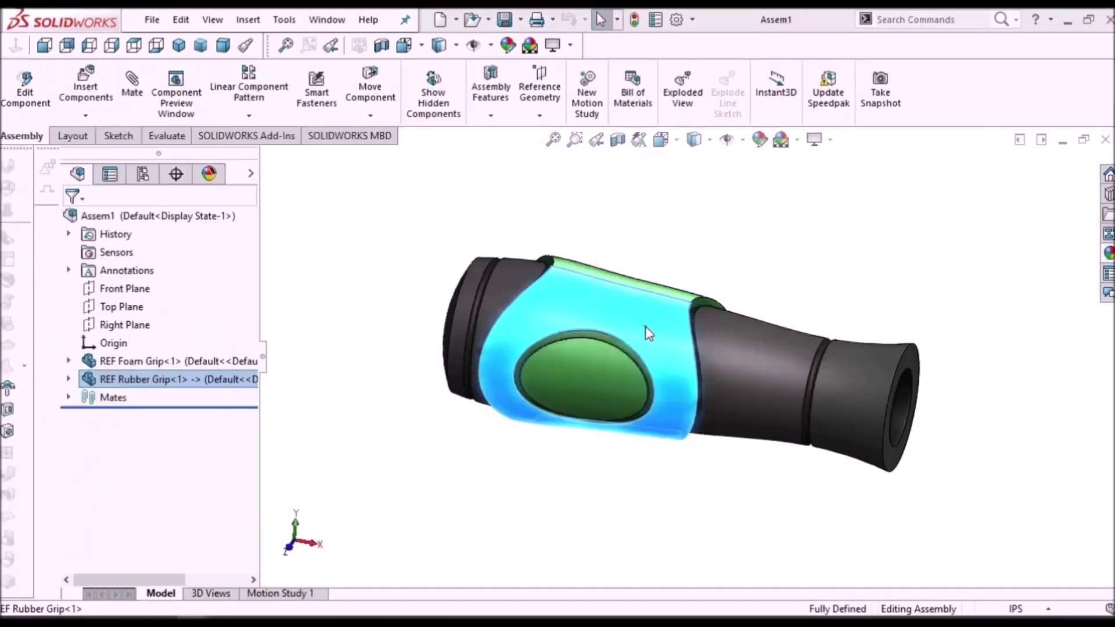
right_click(644, 322)
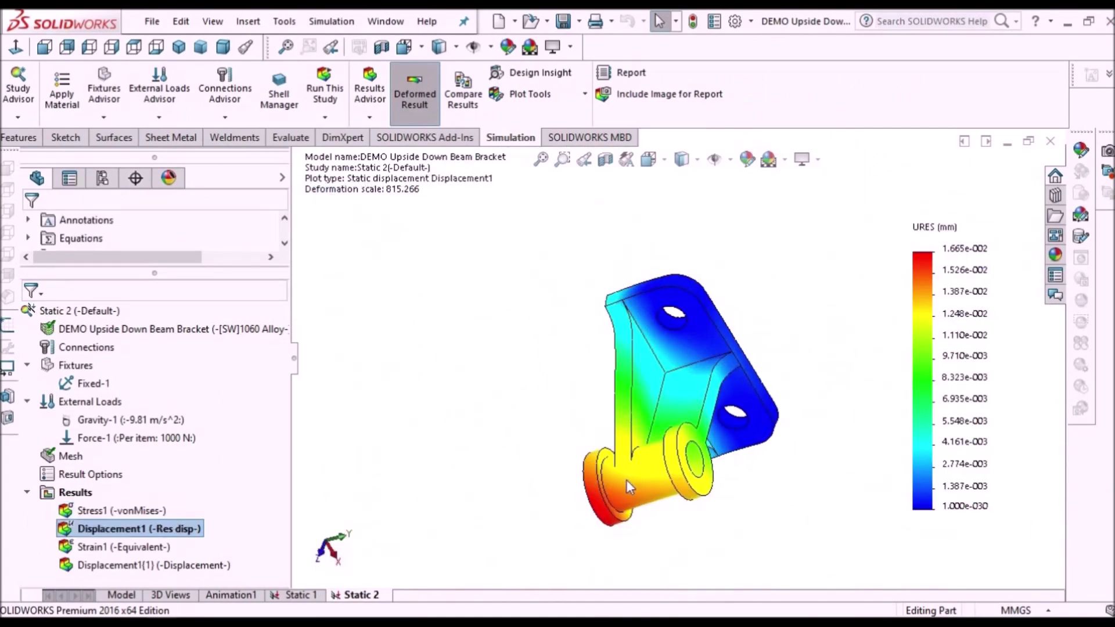
middle_drag(630, 488, 714, 533)
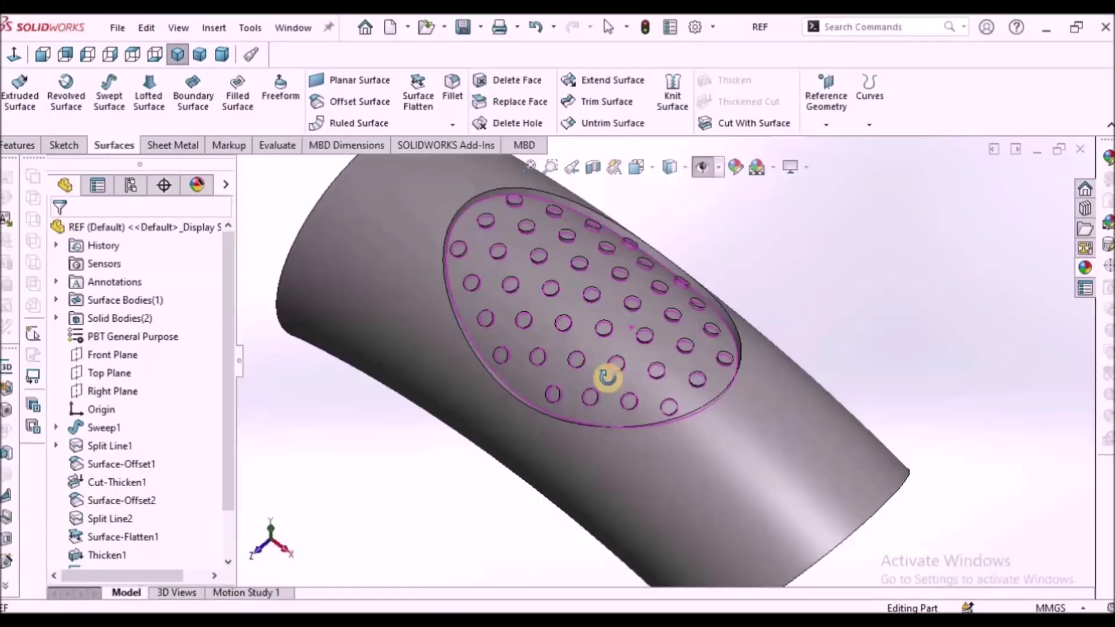
middle_drag(605, 373, 738, 360)
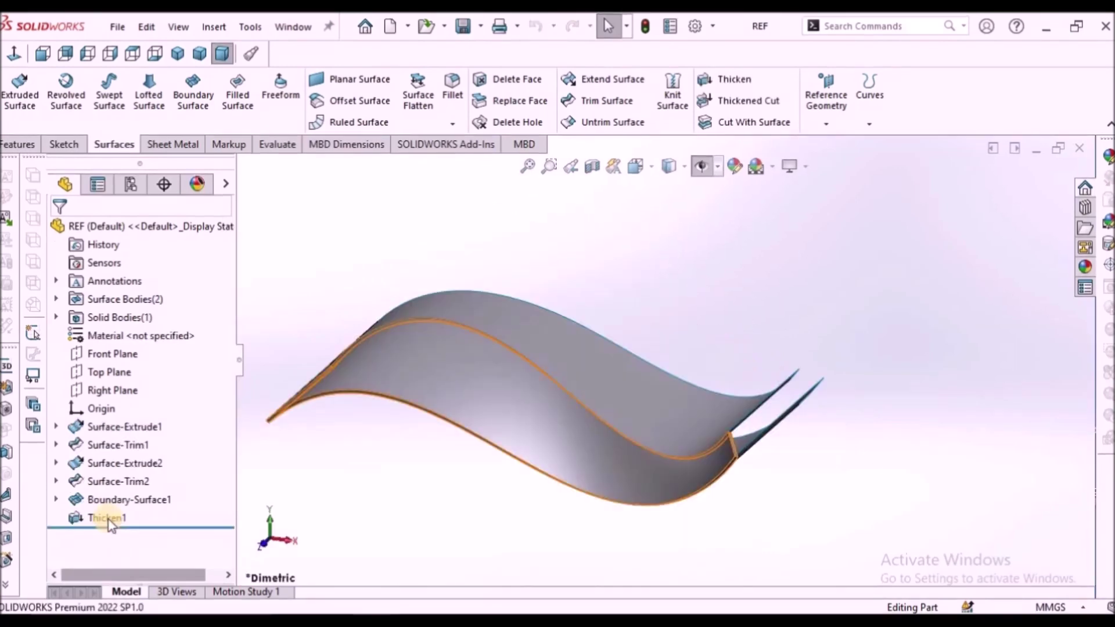
Hide the Thicken1 body and orbit the remaining wave surface.
right_click(97, 517)
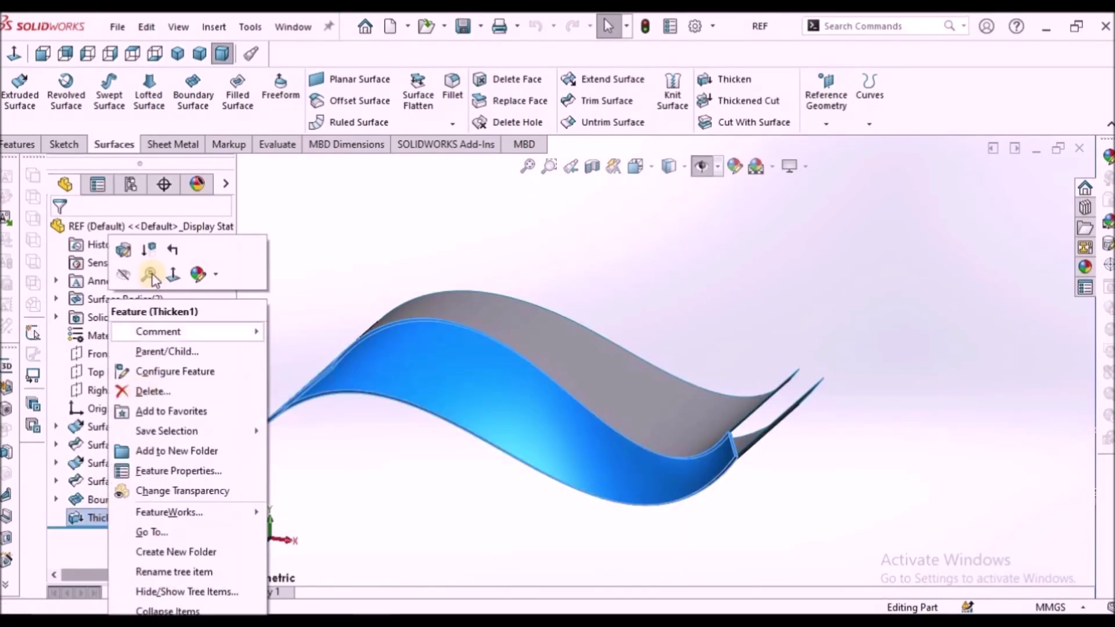
click(124, 277)
middle_drag(596, 340, 602, 361)
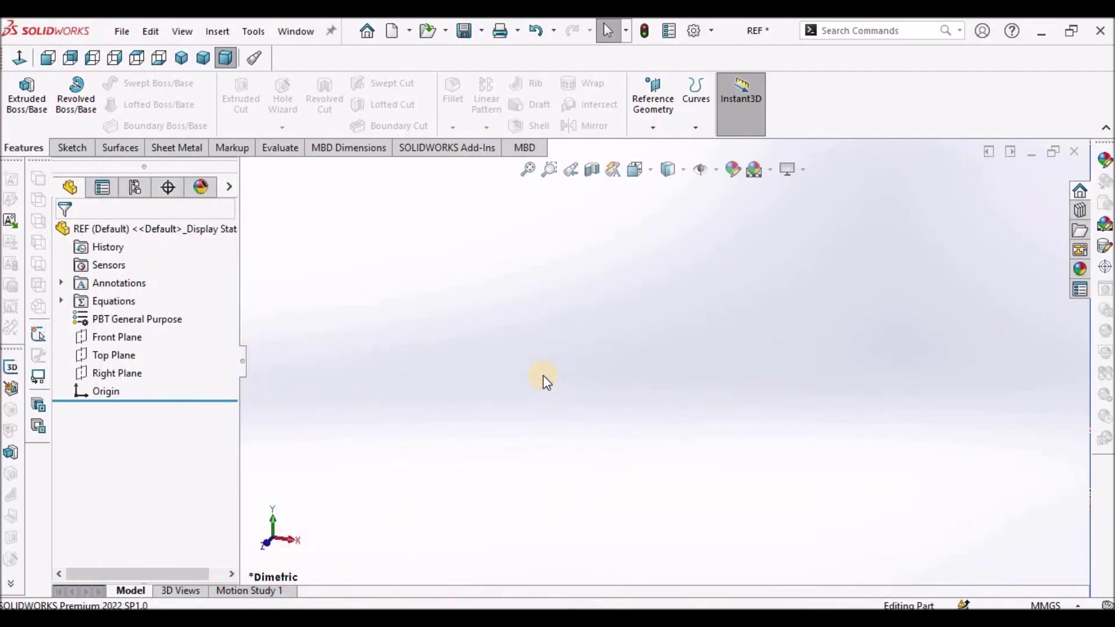
Select the Front Plane of the empty REF part.
click(116, 339)
Sketch a corner rectangle from the origin on the Front Plane, about 169.9 by 126.56 mm, in trimetric view.
click(69, 148)
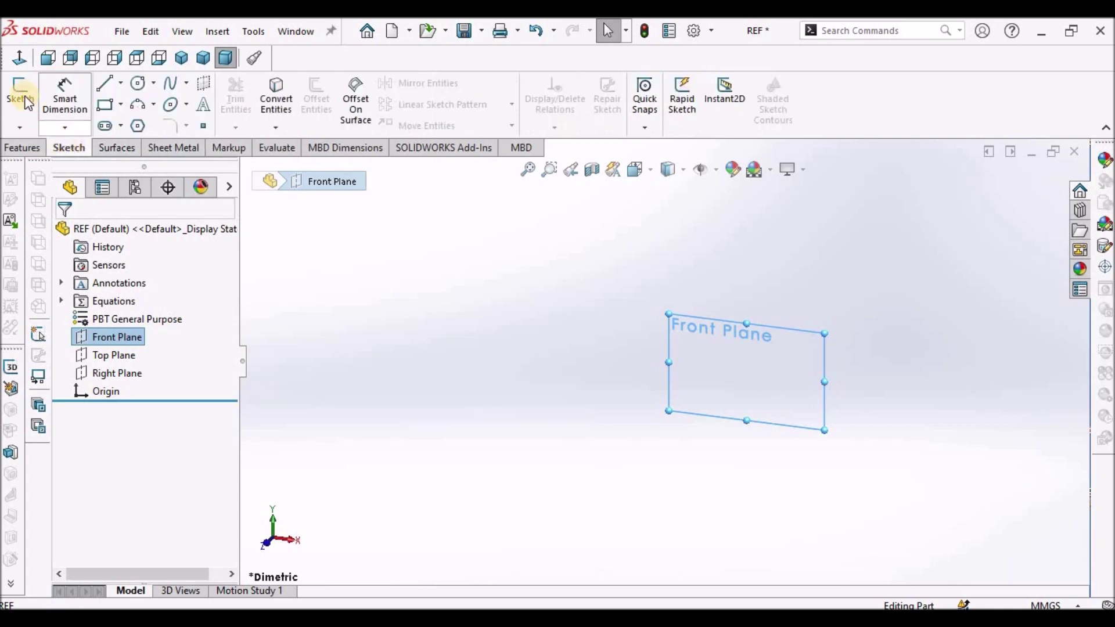
click(20, 93)
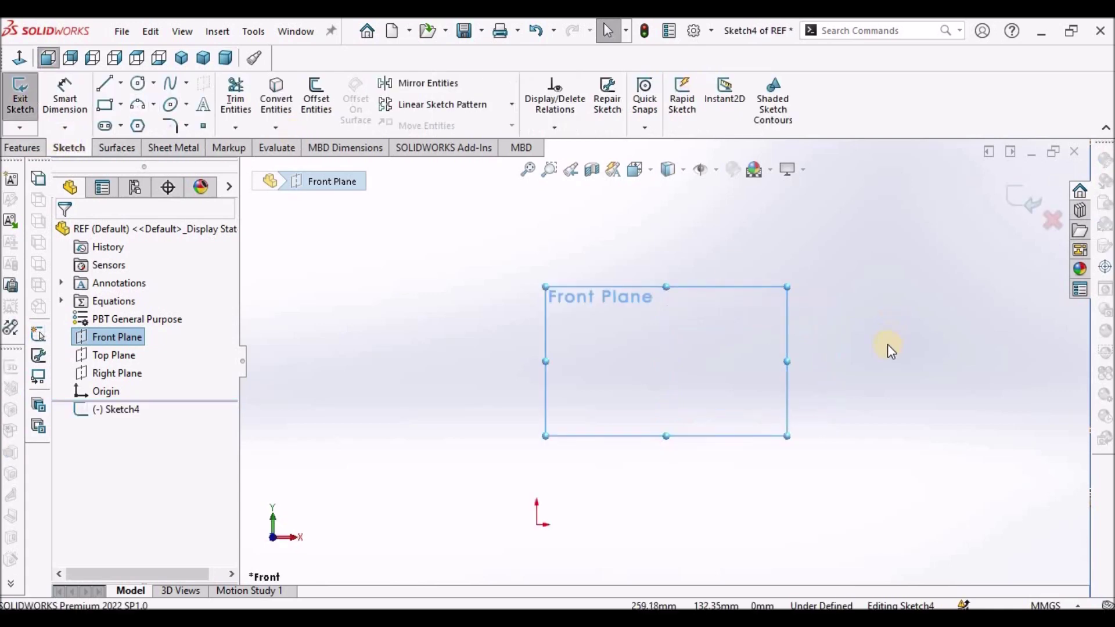
click(121, 105)
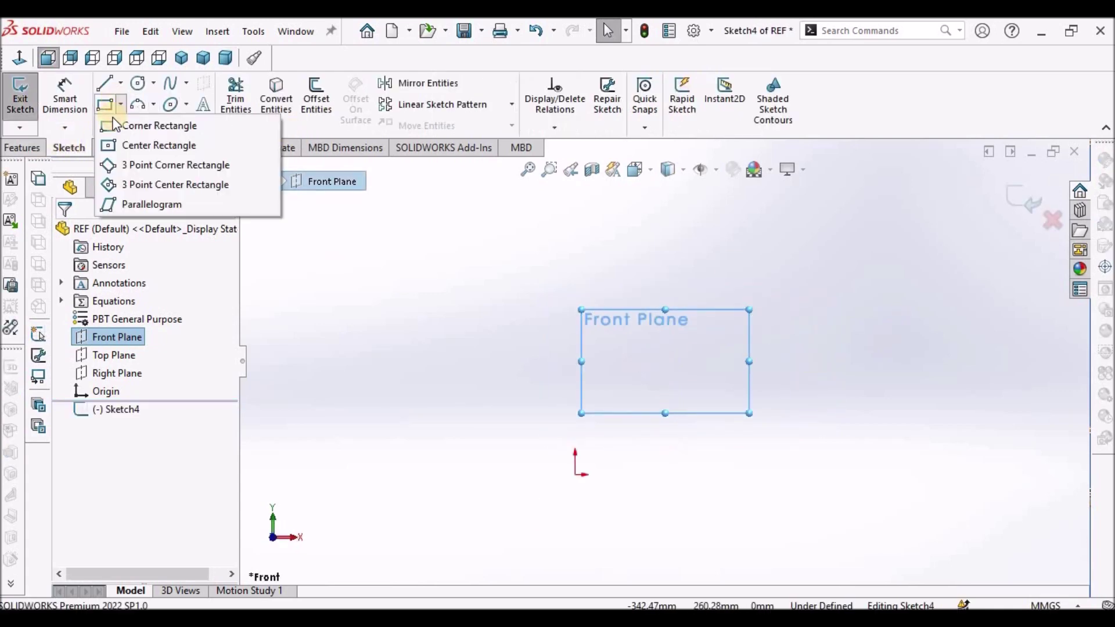
click(122, 125)
scroll(825, 480, down, 1)
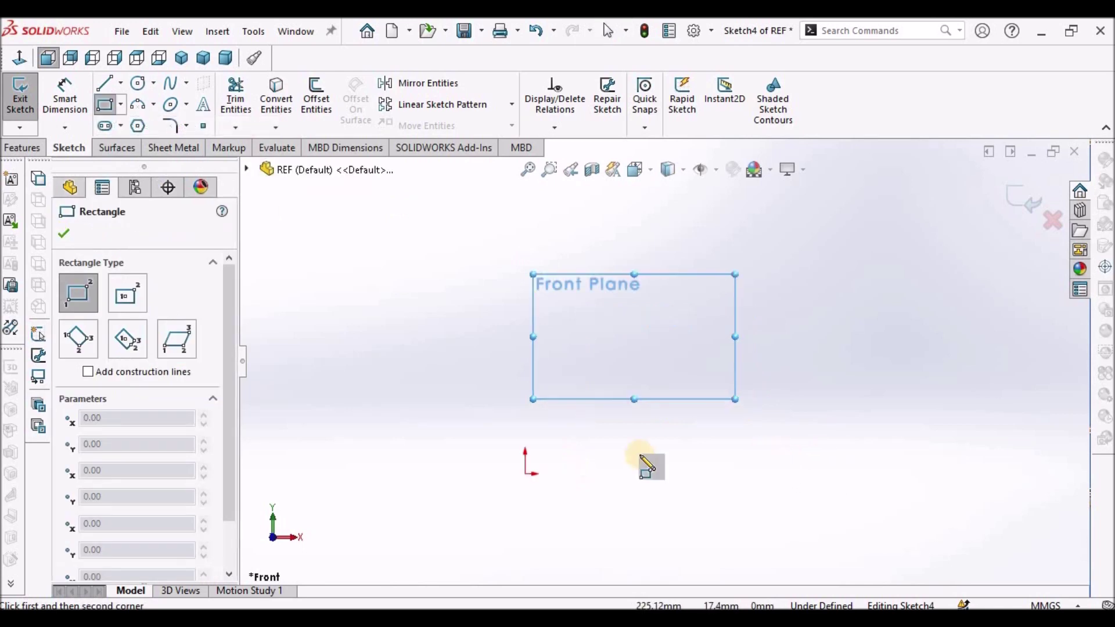
click(526, 474)
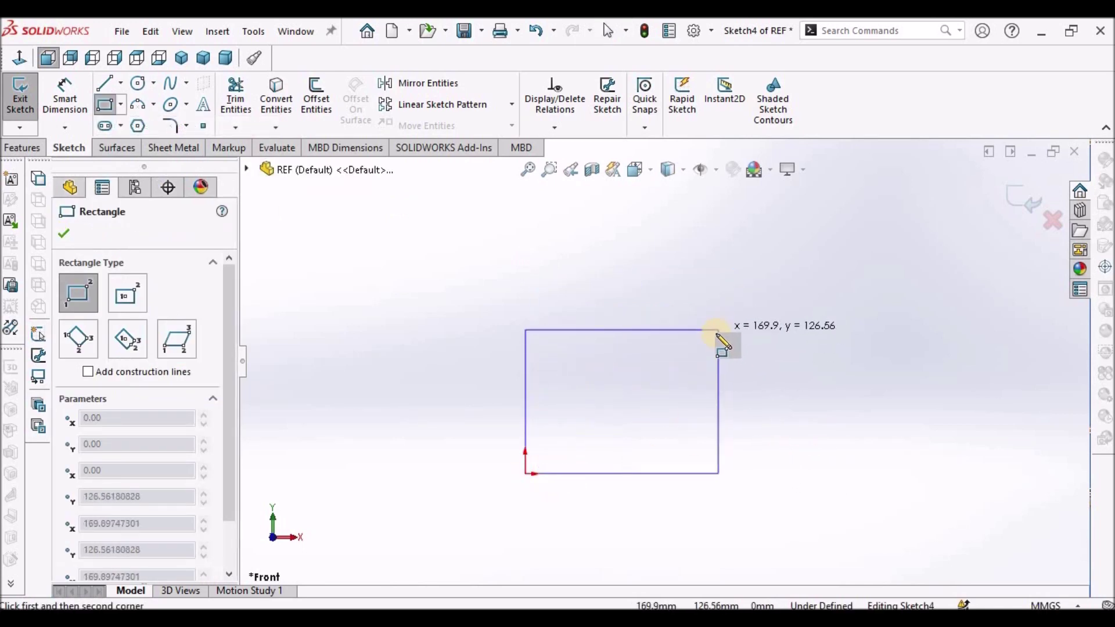
click(715, 334)
right_click(570, 281)
click(773, 292)
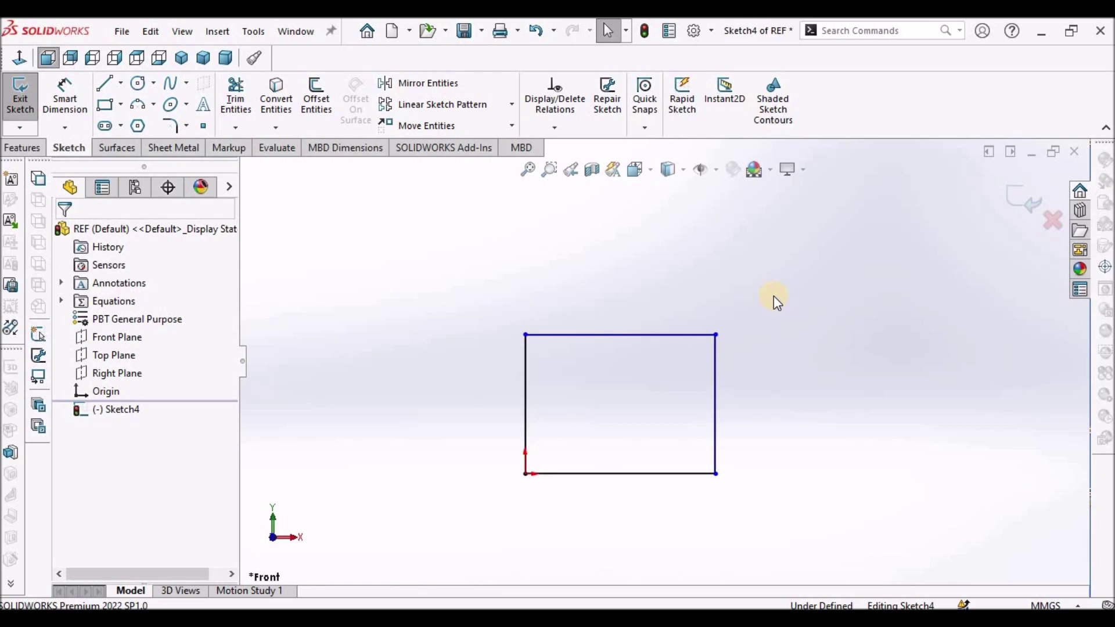
key(ctrl+7)
Revolve the rectangle 360° about its vertical Line2 edge to create the Revolve4 cylinder.
click(80, 108)
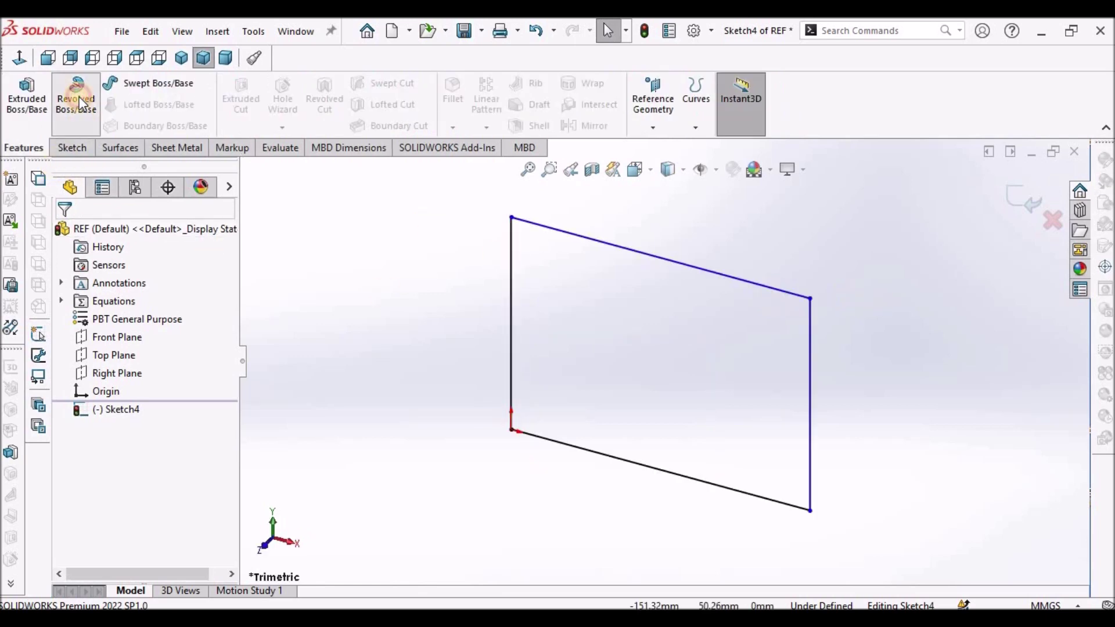
click(511, 293)
scroll(715, 333, up, 3)
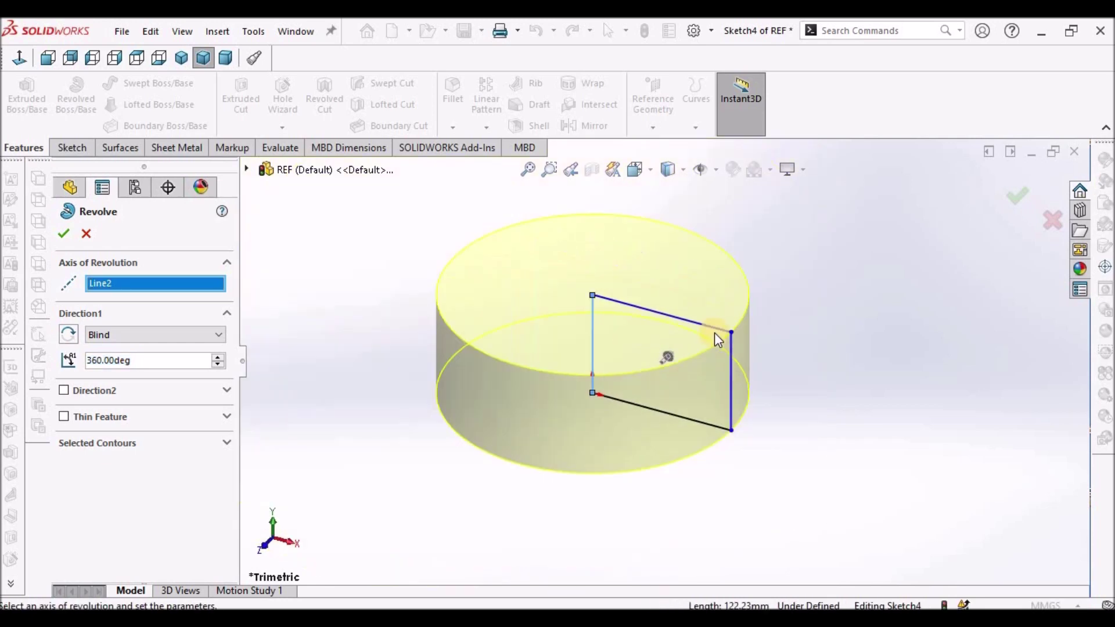
scroll(598, 329, up, 2)
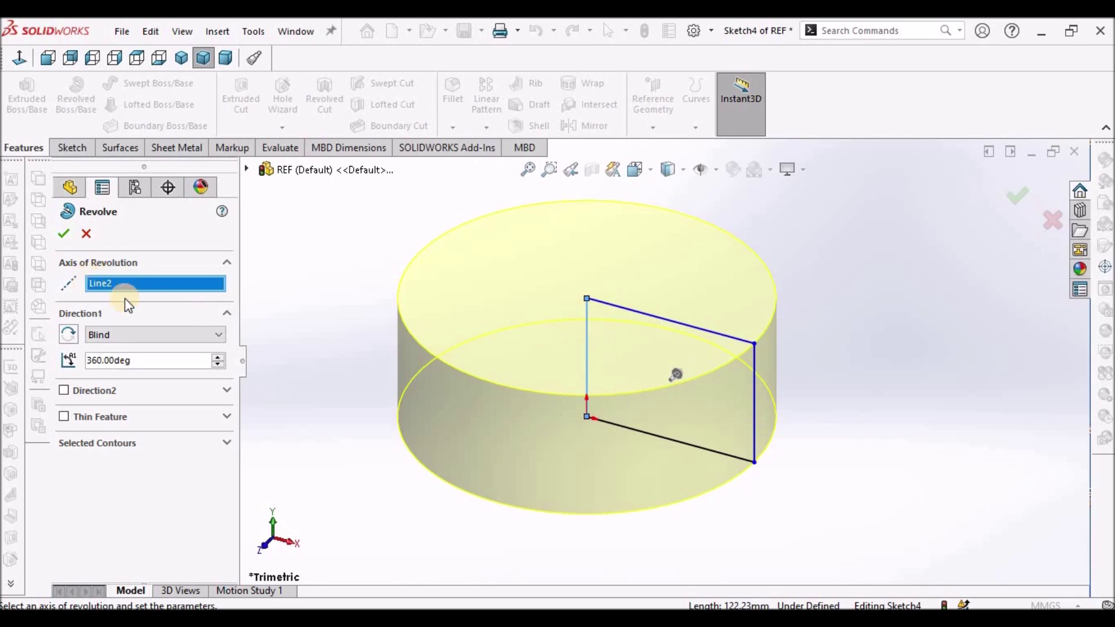
click(64, 235)
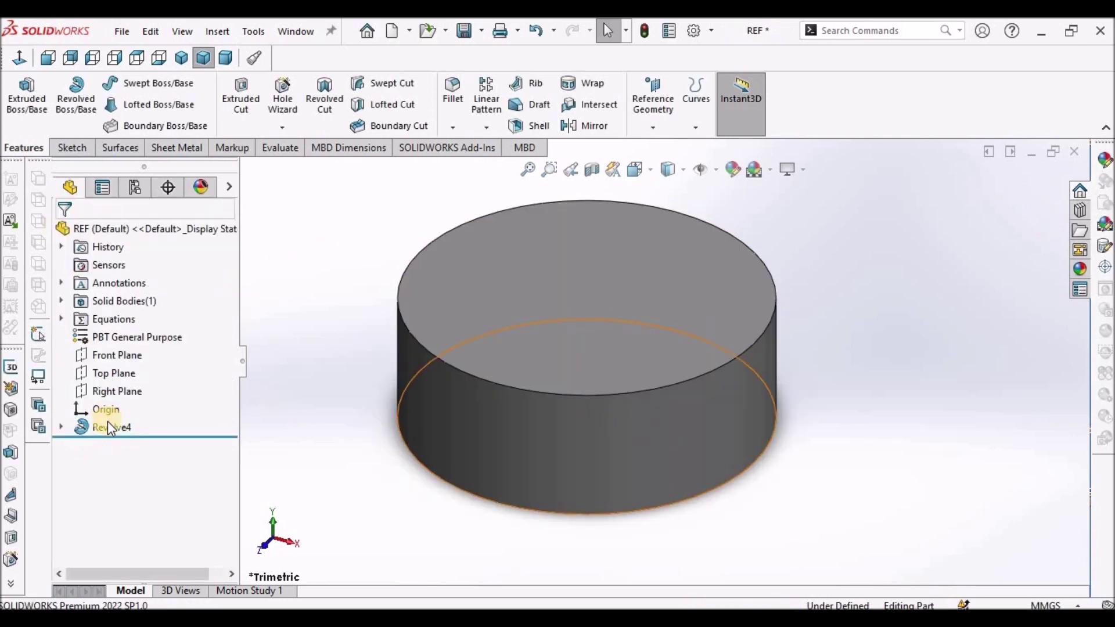
right_click(113, 426)
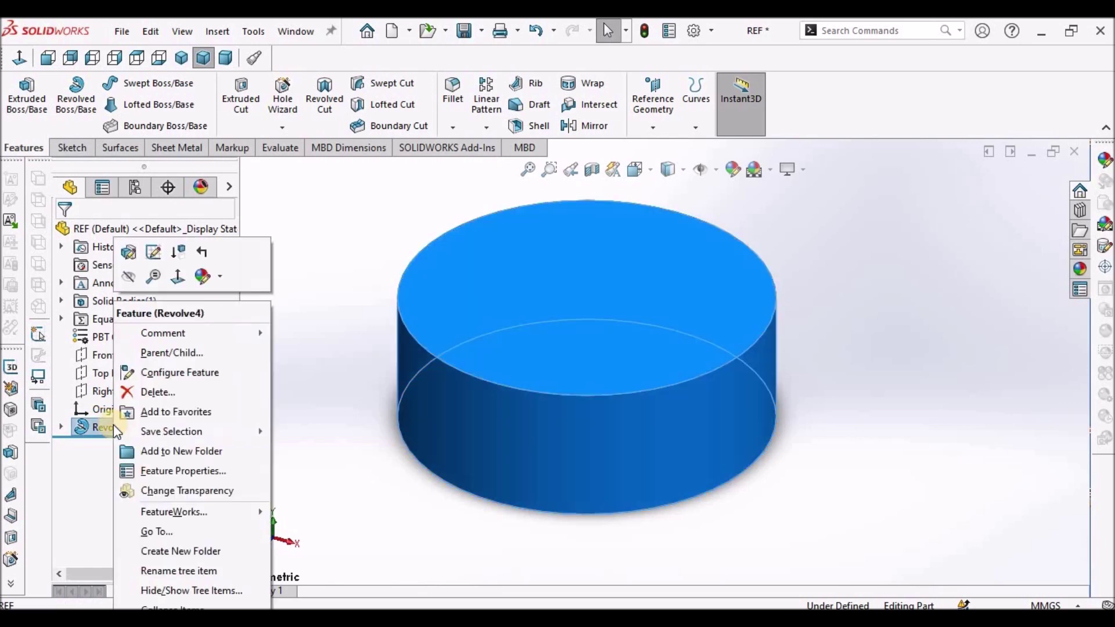
Delete the Revolve4 feature and reopen Sketch4 for editing.
click(164, 392)
click(660, 242)
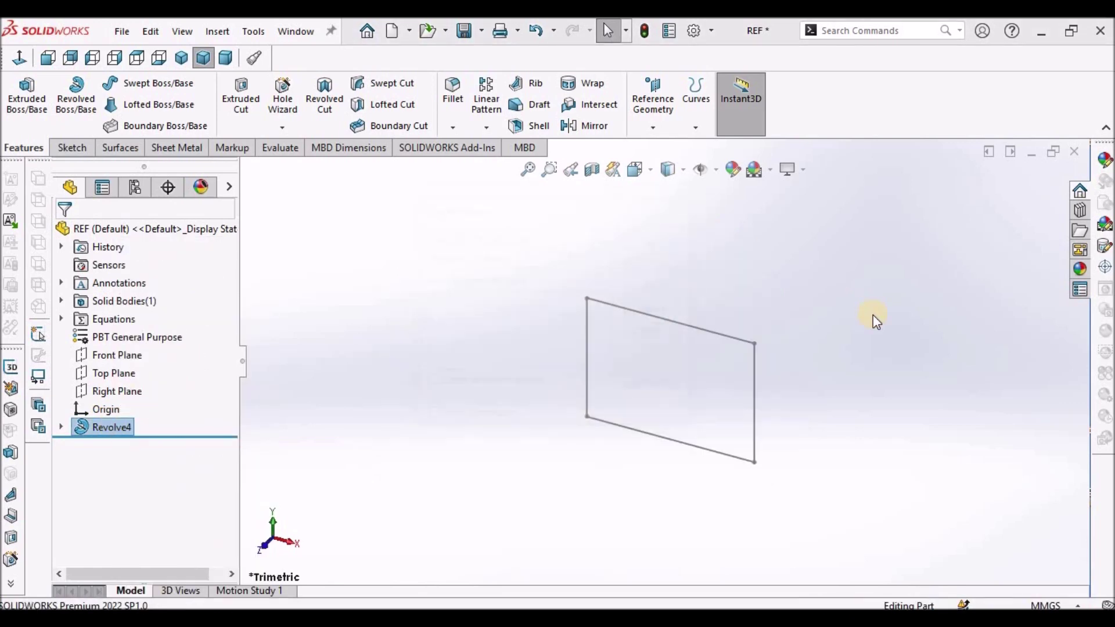
right_click(118, 407)
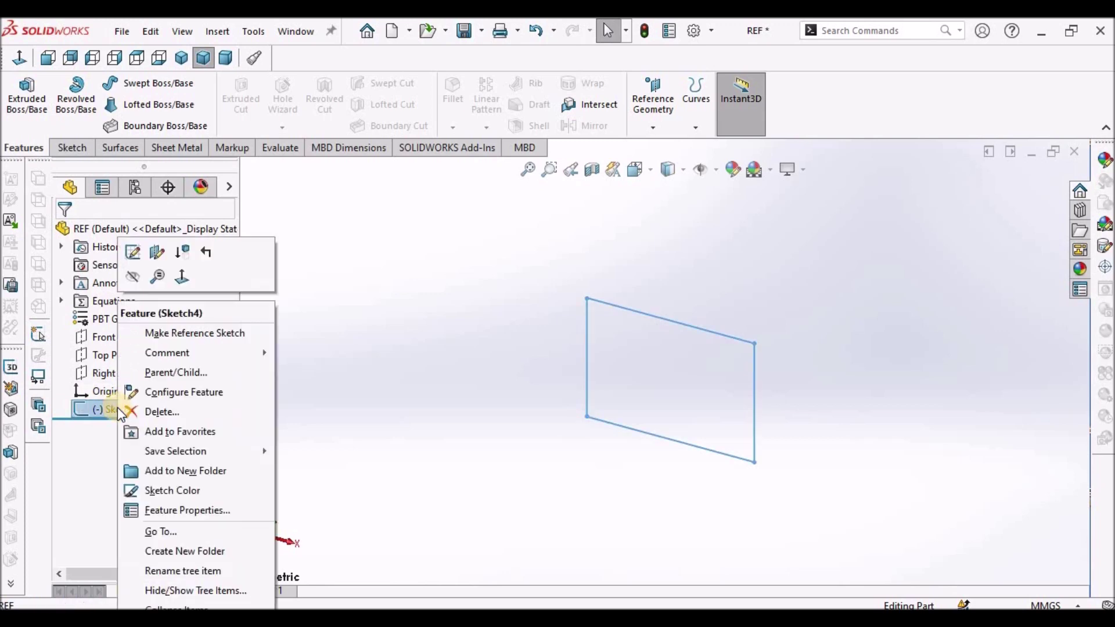
click(139, 259)
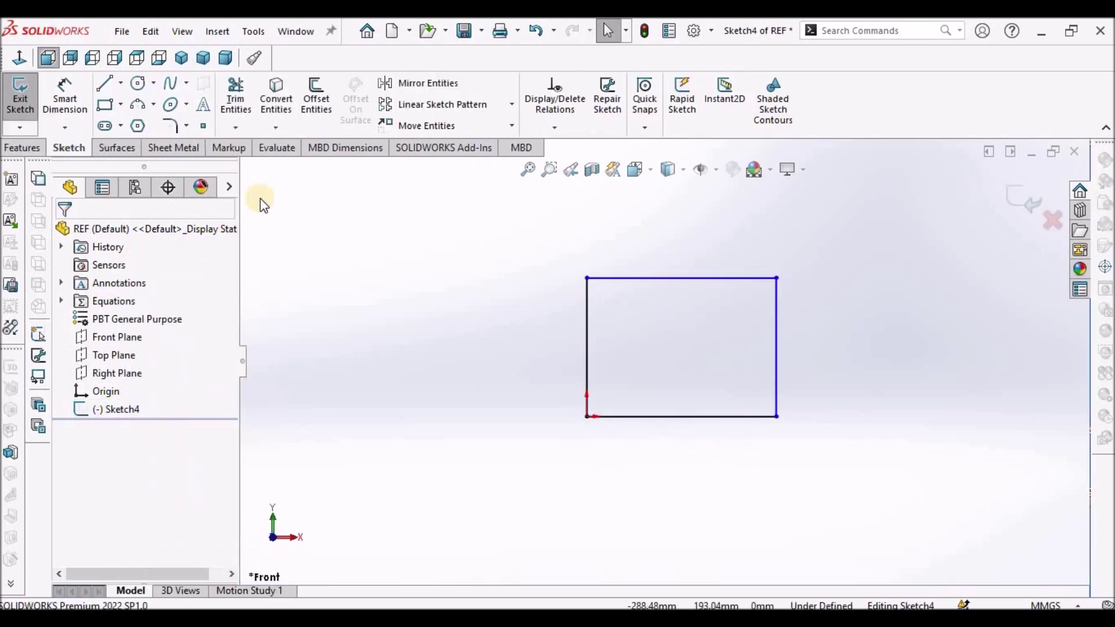
Draw a narrower corner rectangle atop the first, starting at its top-left corner.
scroll(807, 307, down, 2)
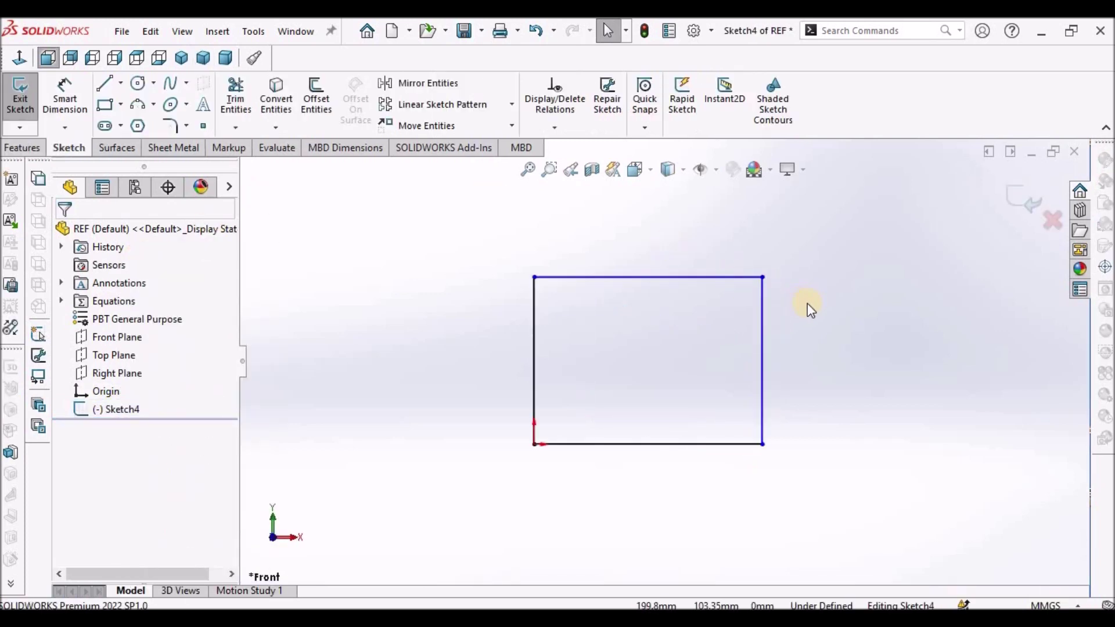
click(105, 104)
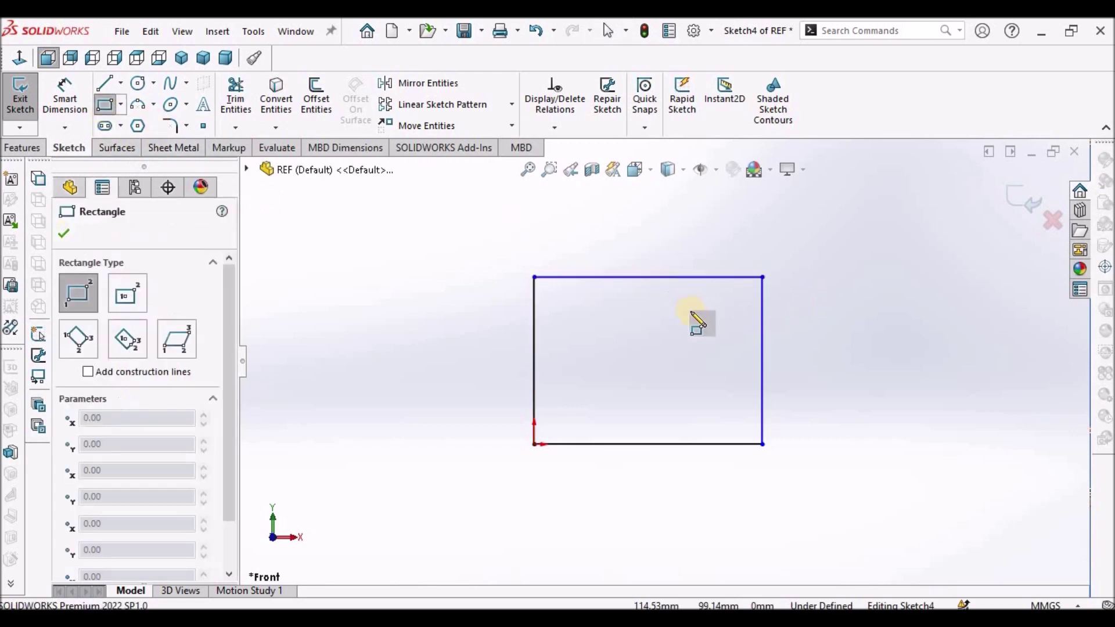
scroll(691, 314, up, 2)
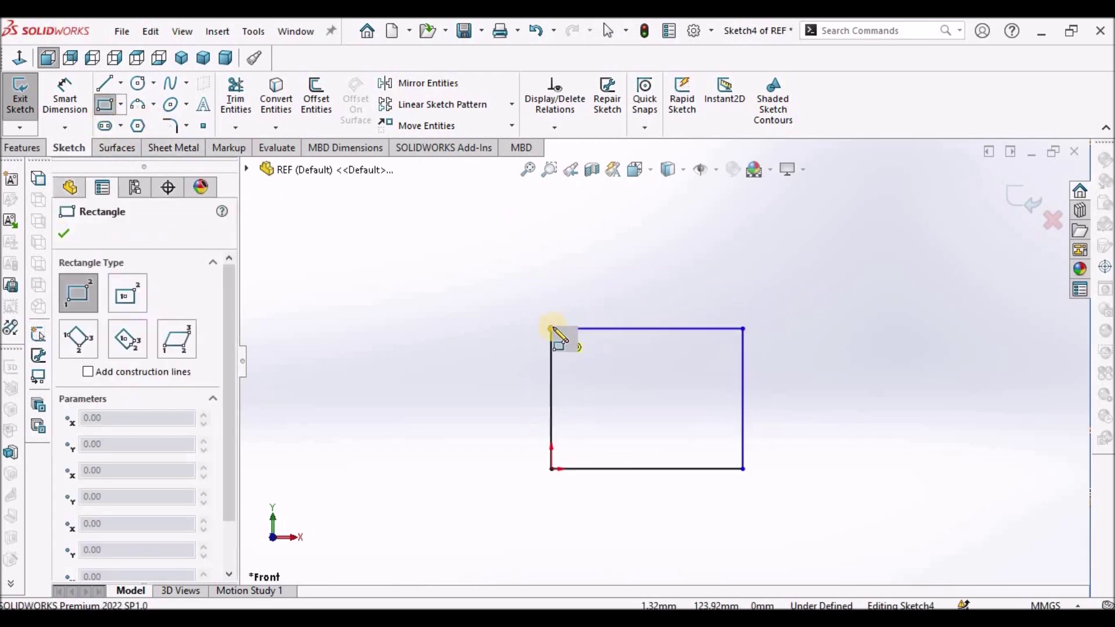
click(552, 329)
click(684, 235)
right_click(424, 251)
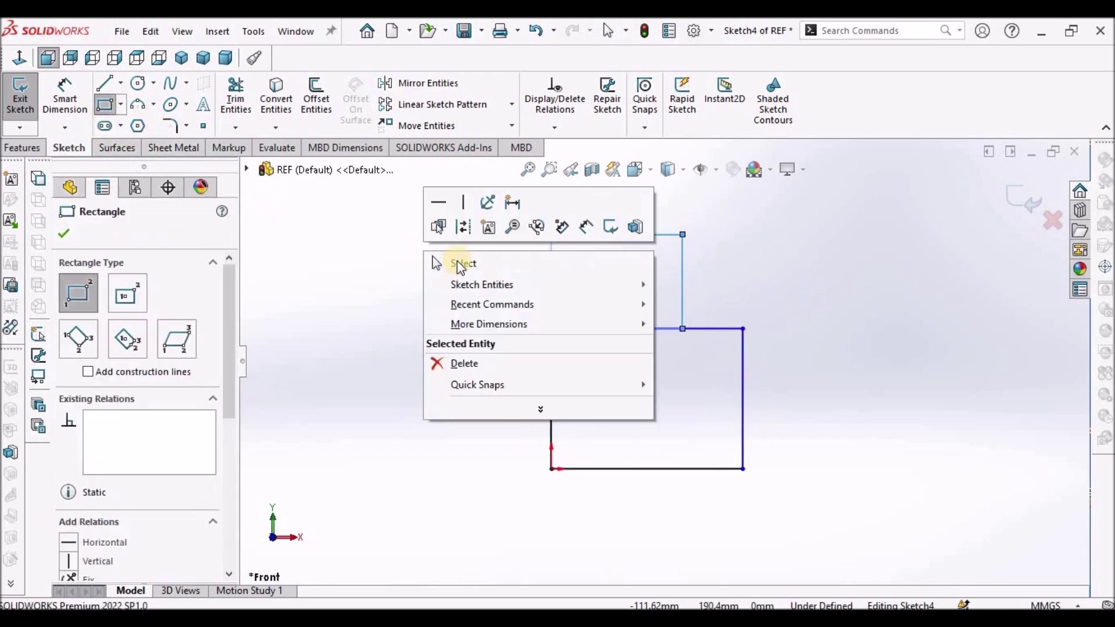
click(458, 262)
scroll(633, 331, up, 2)
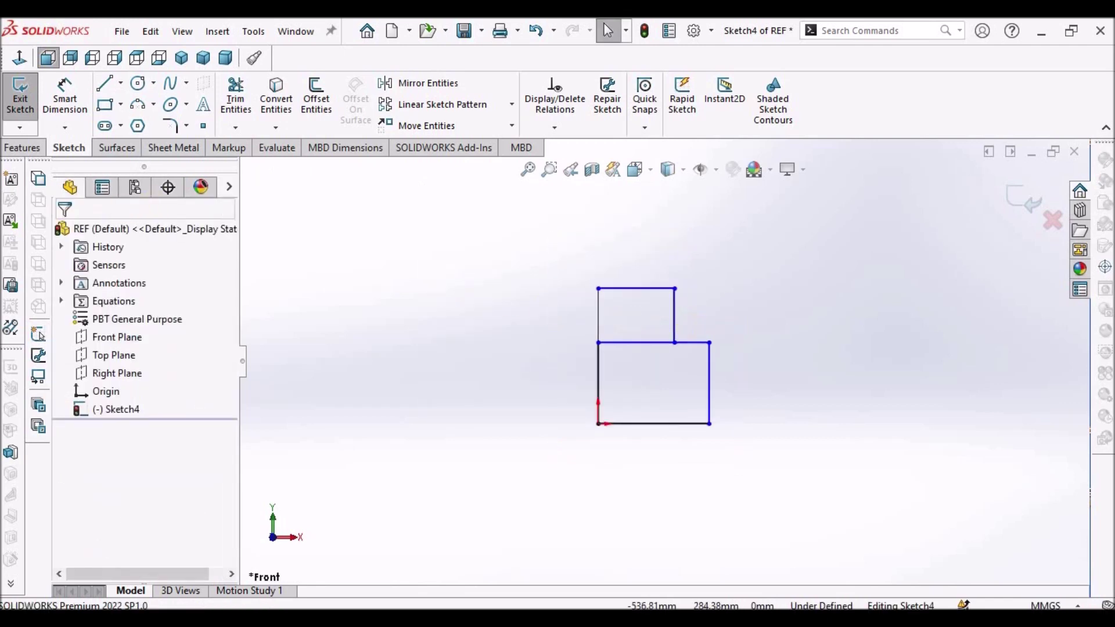
click(21, 148)
click(76, 95)
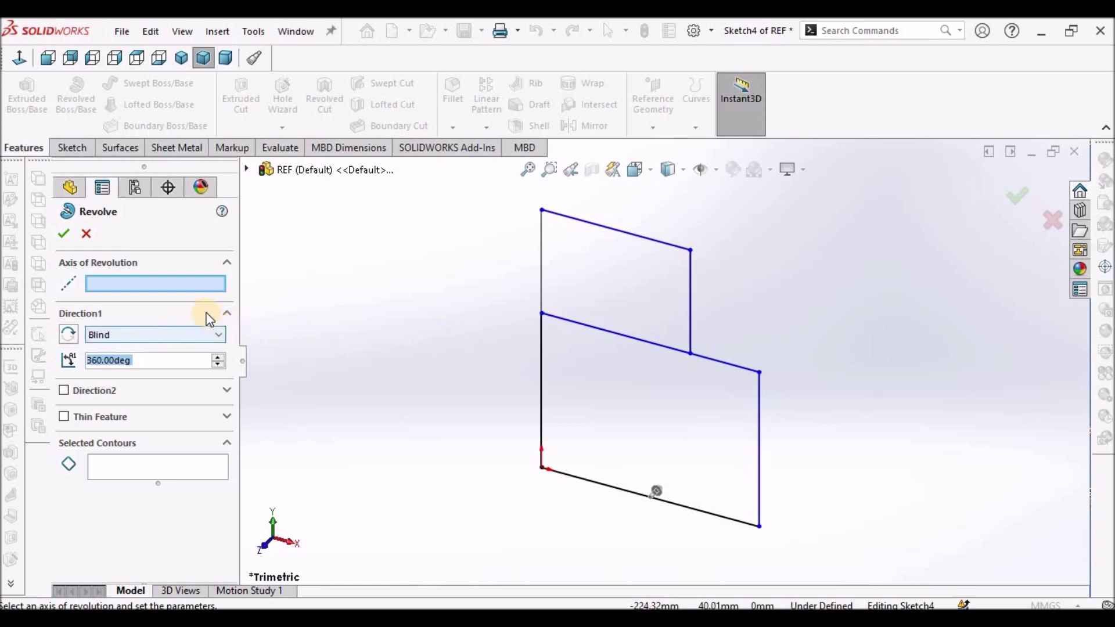
click(65, 236)
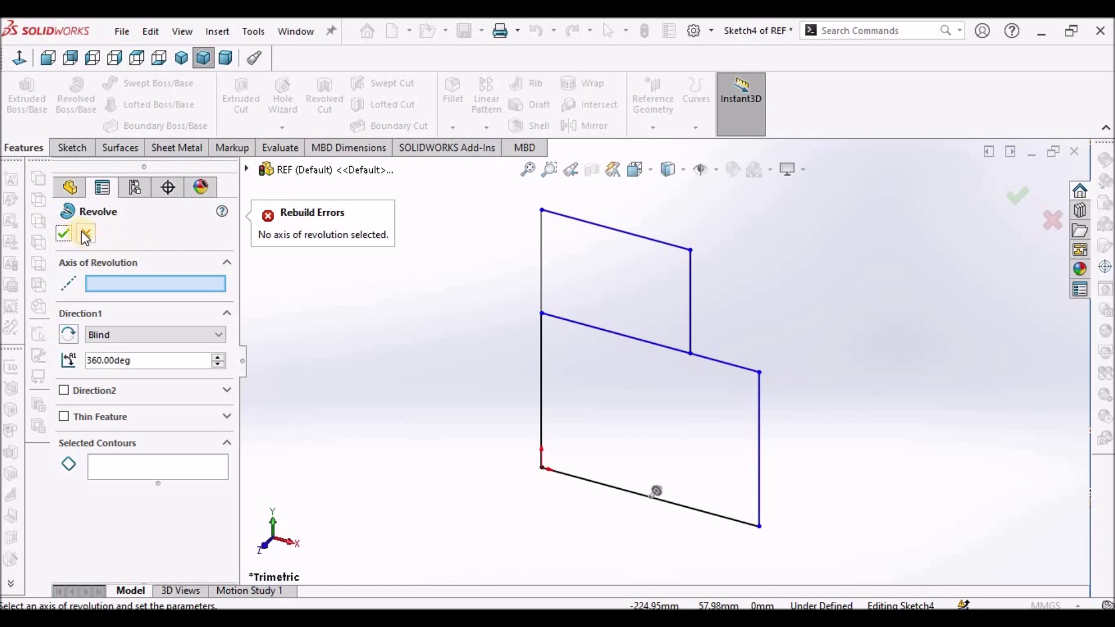
click(543, 355)
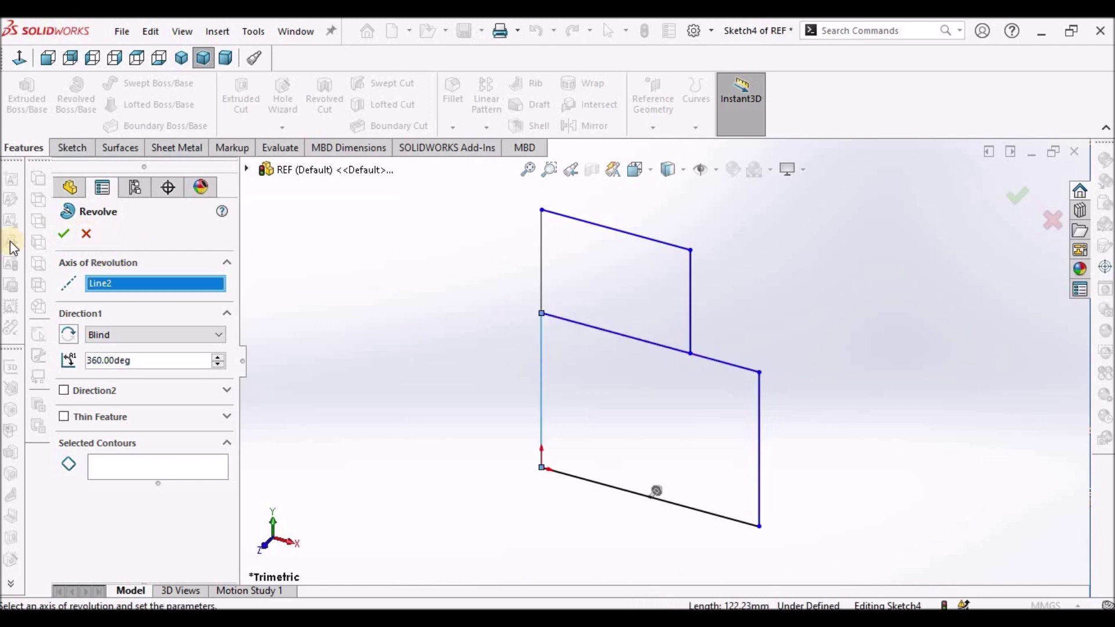
click(63, 236)
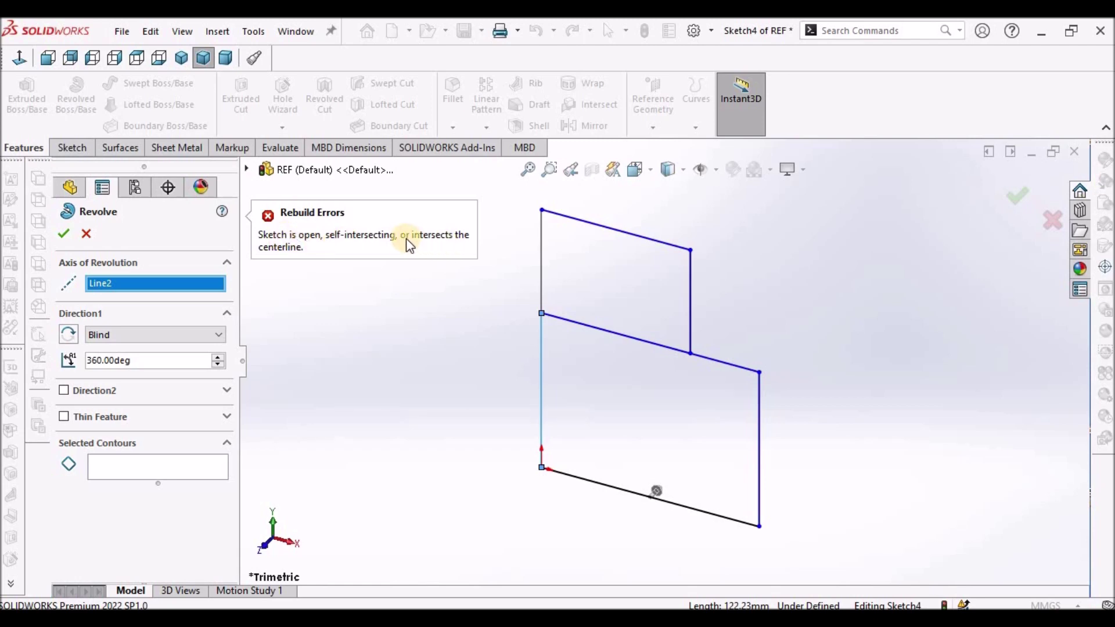
click(86, 234)
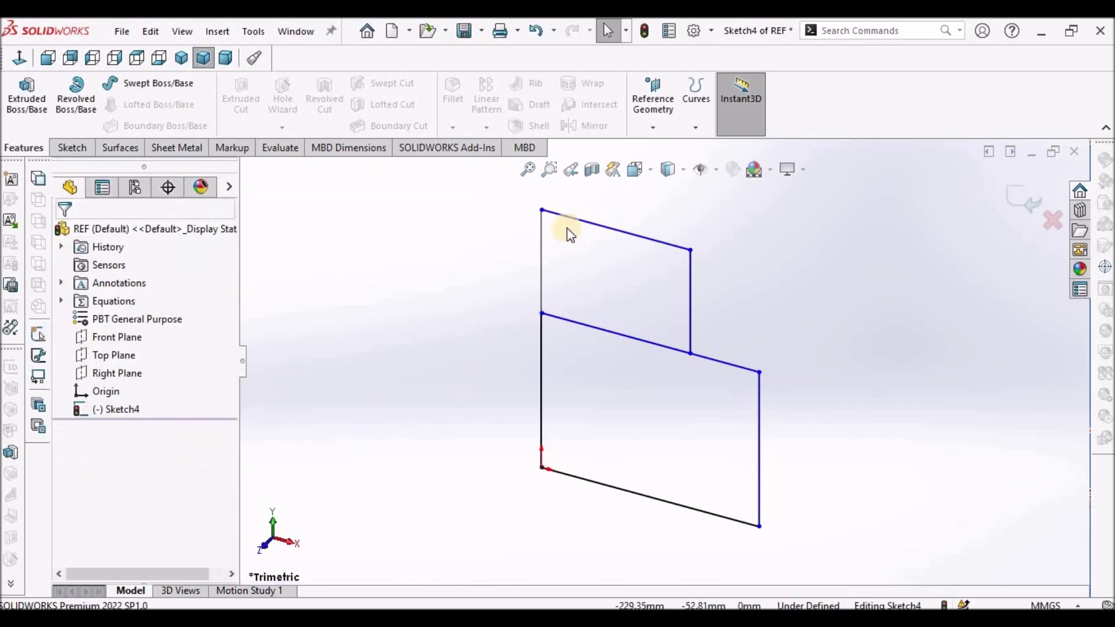
In Front view, box-select and delete the upper rectangle's four lines.
click(57, 56)
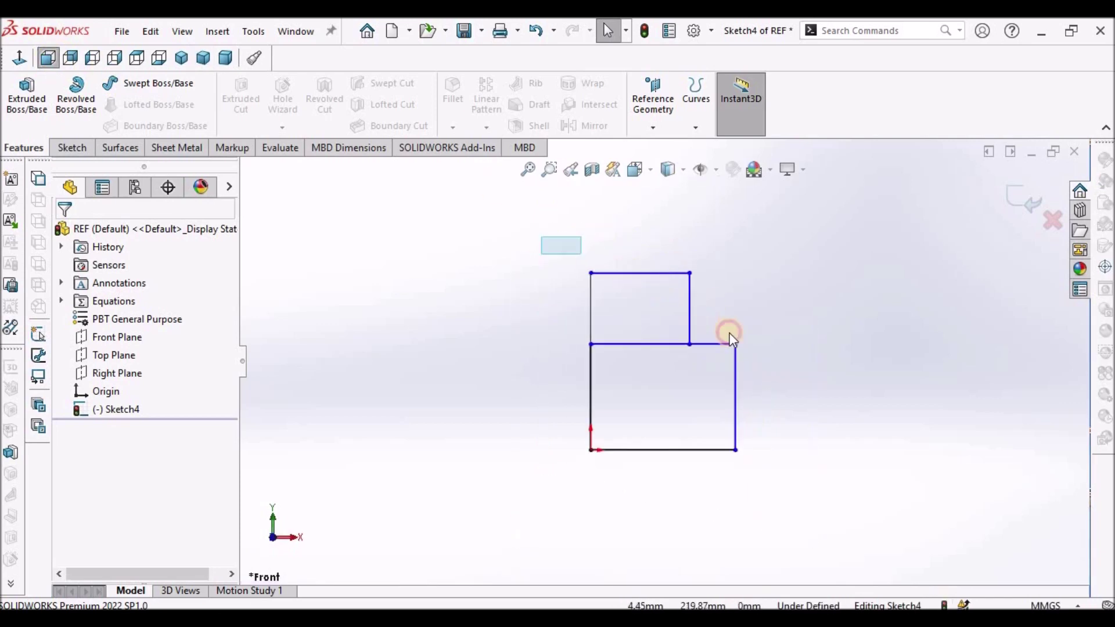
drag(730, 338, 700, 369)
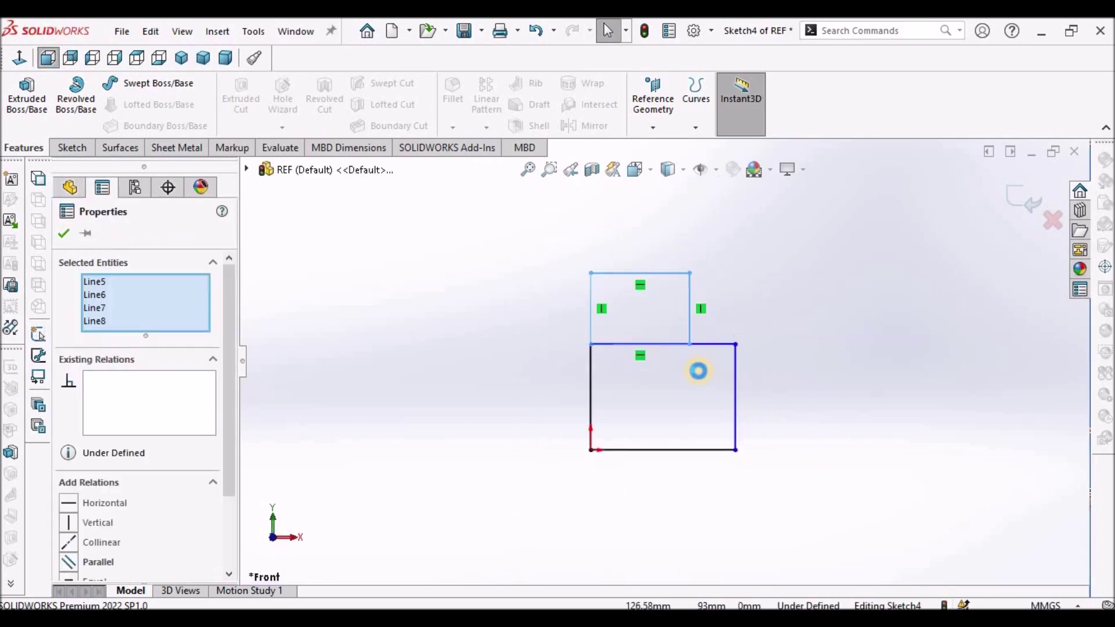
key(Delete)
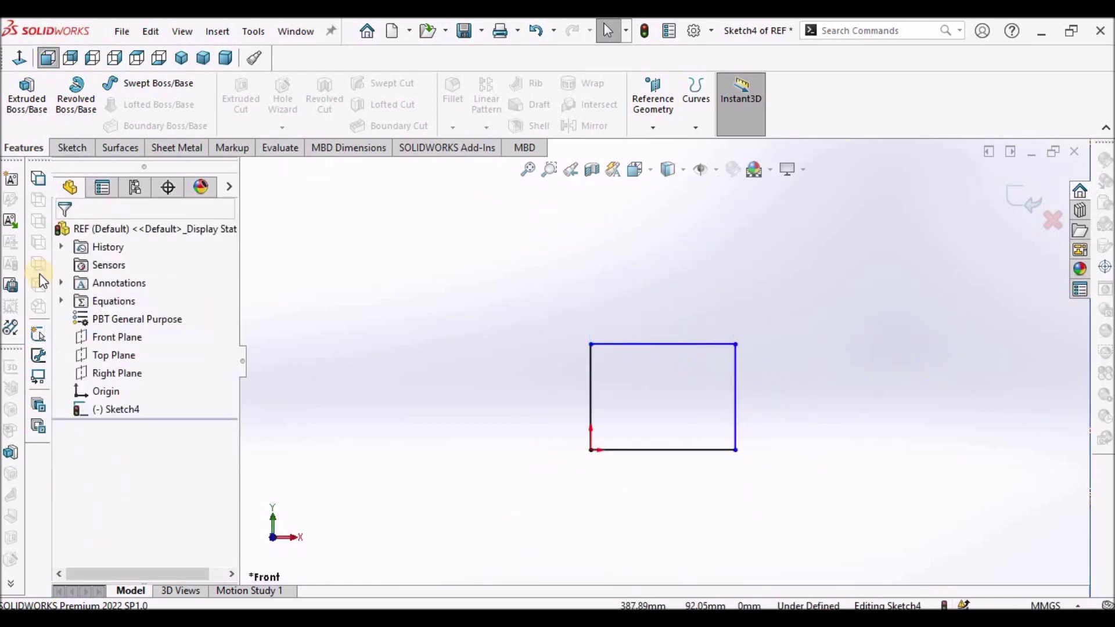
Revolve the remaining rectangle about its left edge to create the Revolve6 cylinder.
click(77, 98)
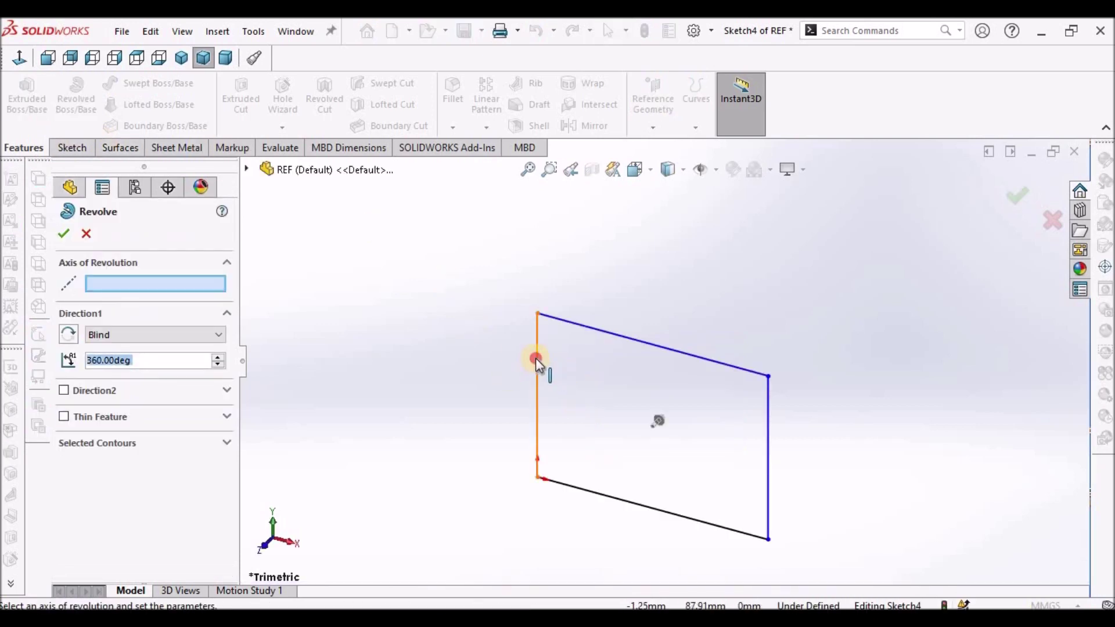
click(535, 357)
click(63, 234)
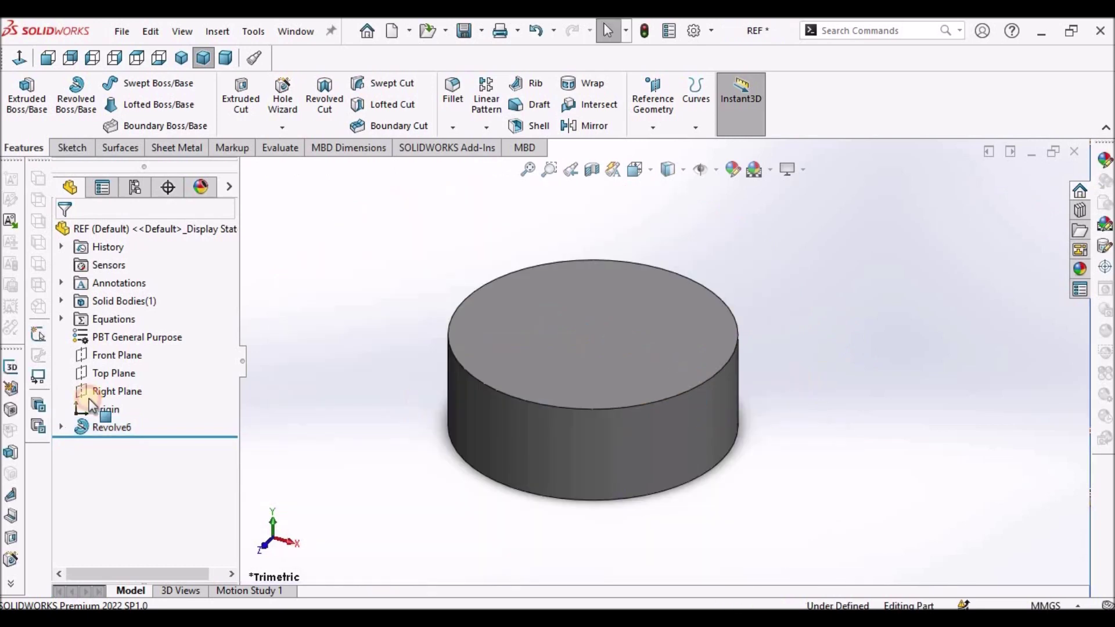
click(62, 427)
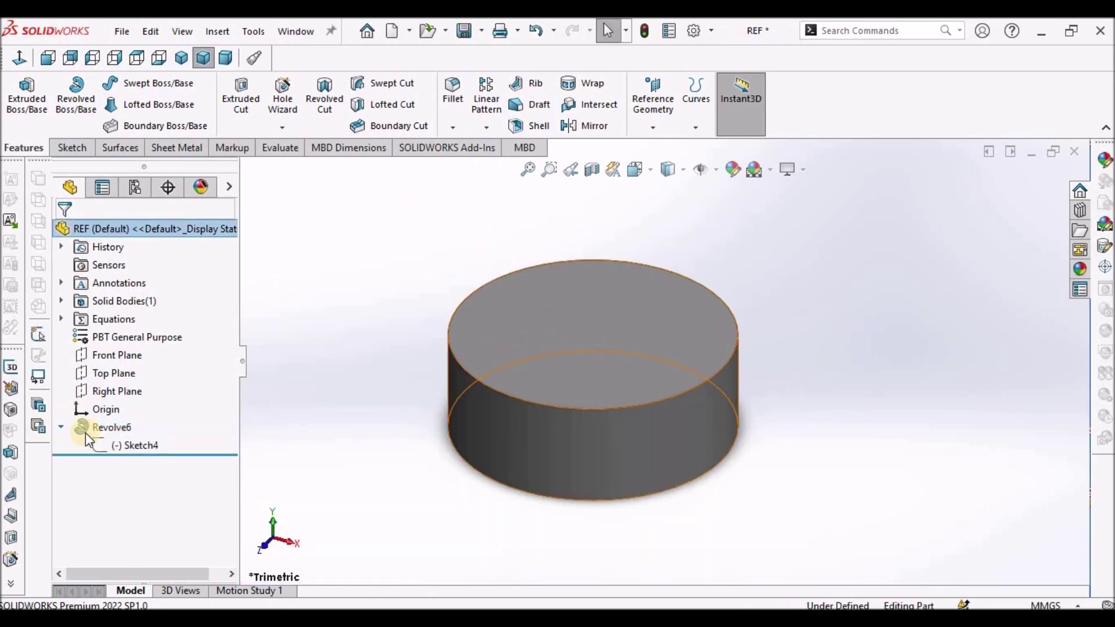
Reopen Sketch4, draw a narrower rectangle on top, and exit the sketch, rebuilding despite the warning.
right_click(131, 450)
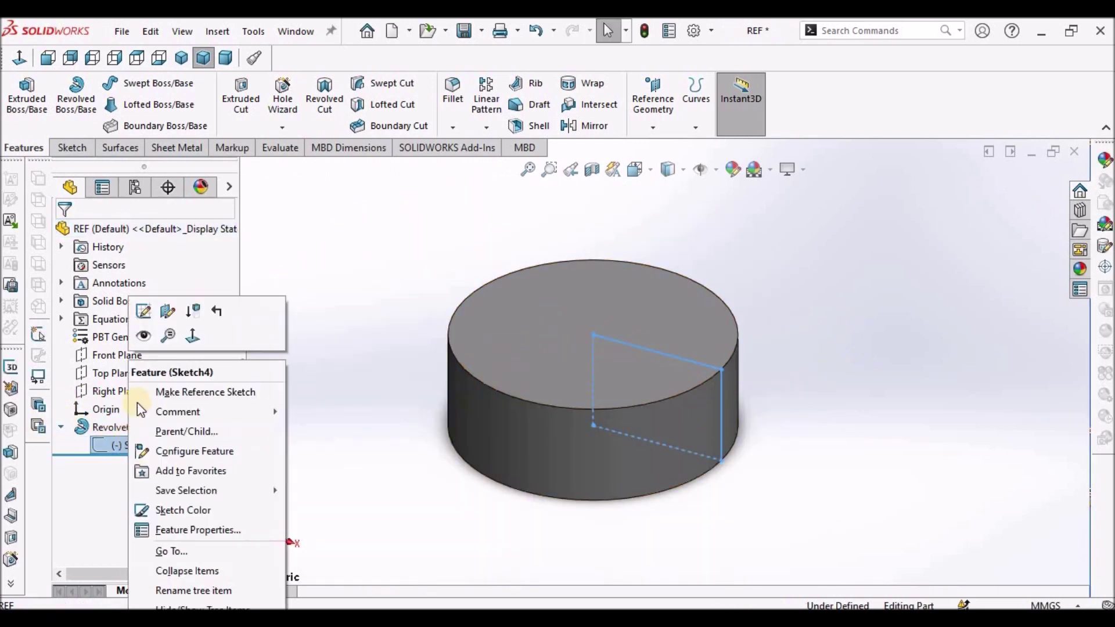
click(142, 311)
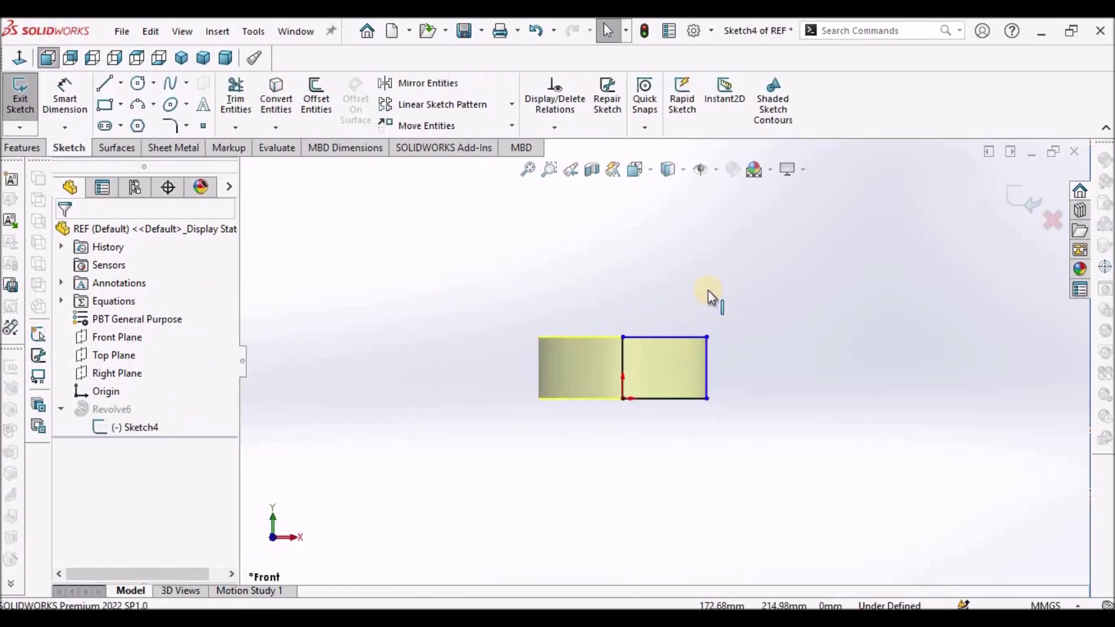
click(104, 107)
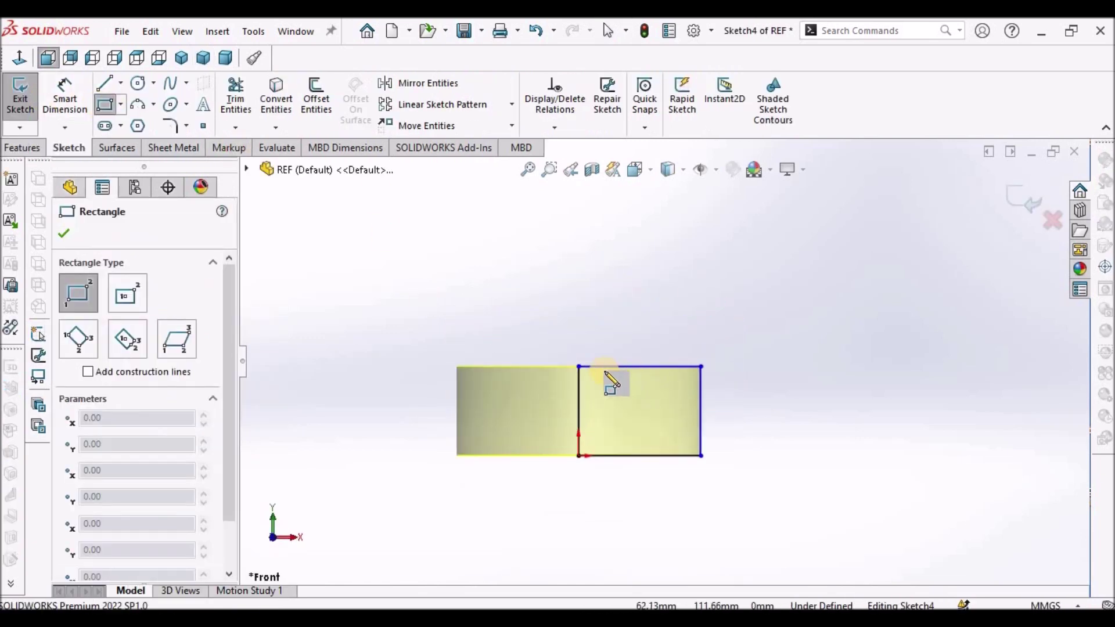
drag(581, 367, 672, 293)
right_click(386, 249)
click(423, 257)
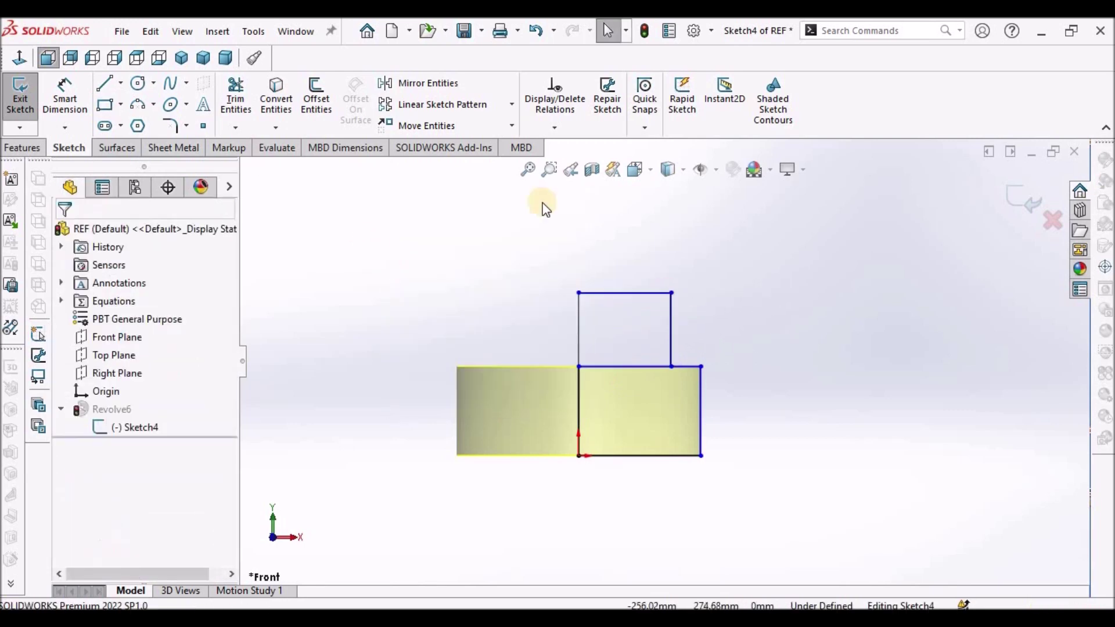
click(1029, 200)
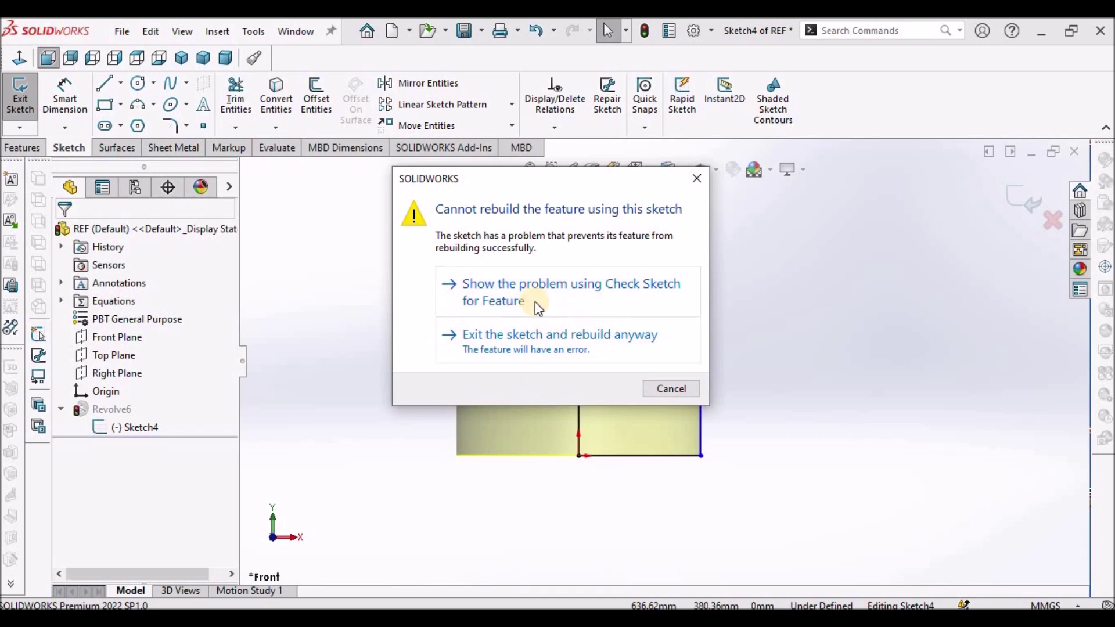
click(514, 342)
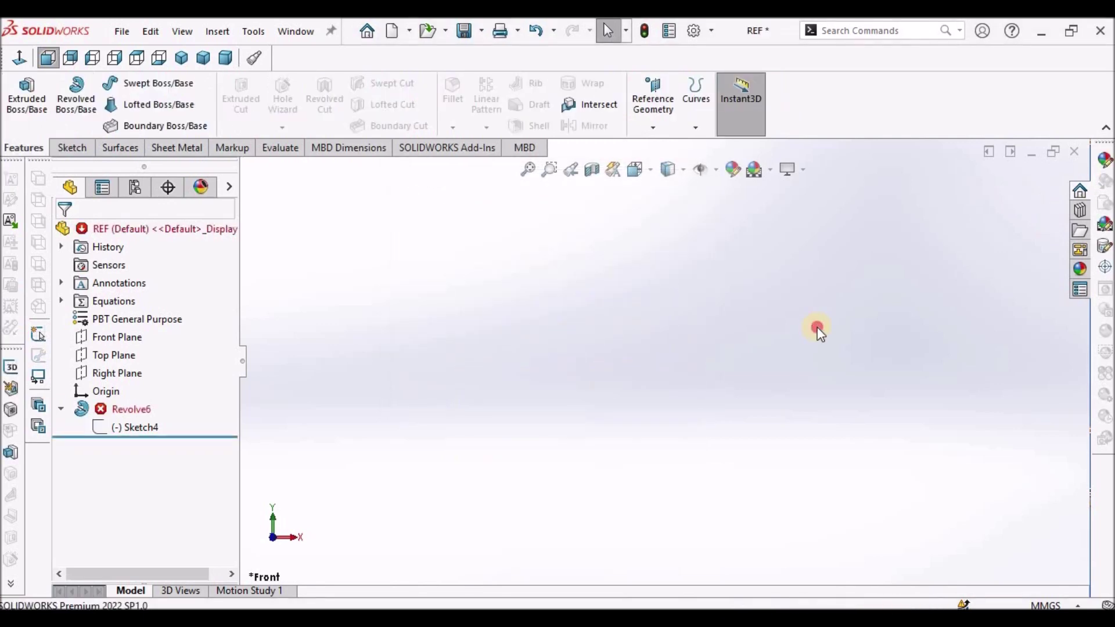
Edit Revolve6 to use both the lower and upper rectangle regions as selected contours.
right_click(117, 415)
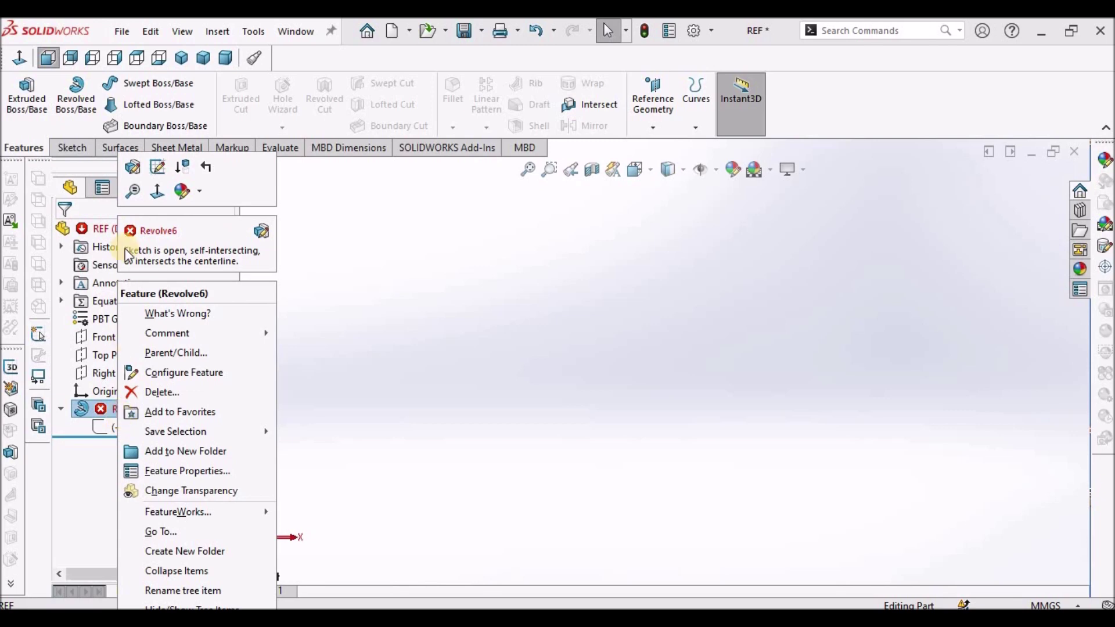
click(132, 167)
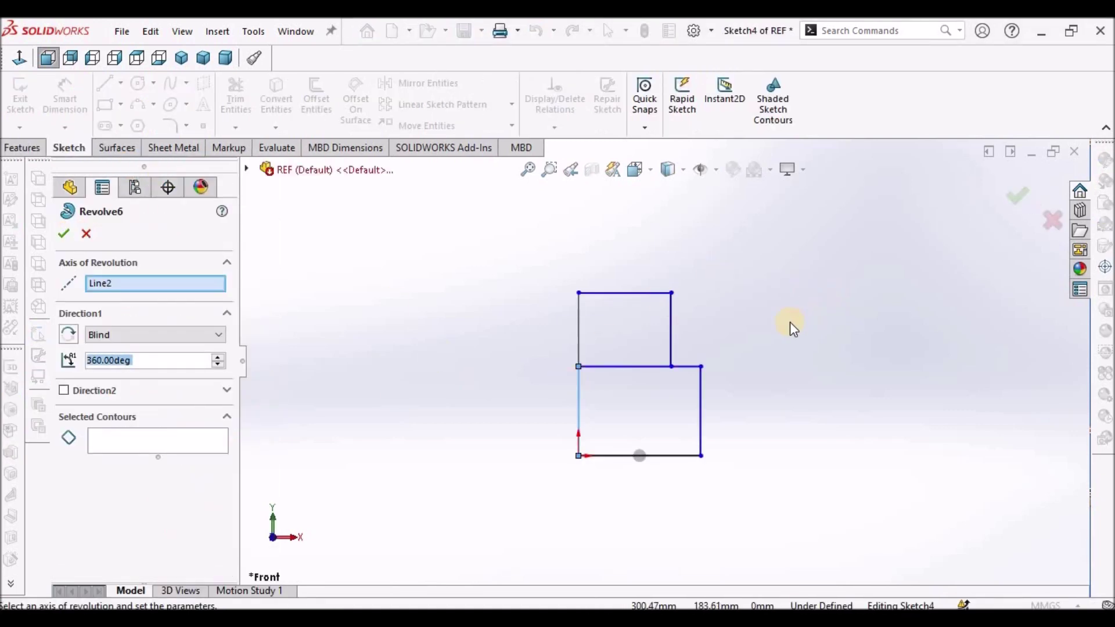
click(105, 440)
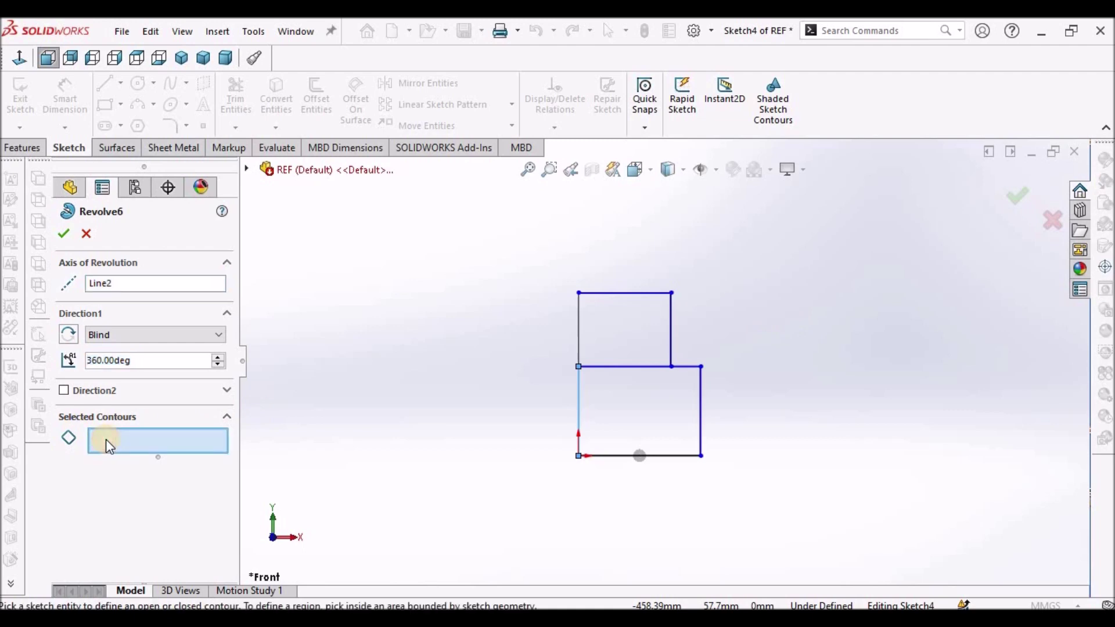
click(654, 414)
click(639, 336)
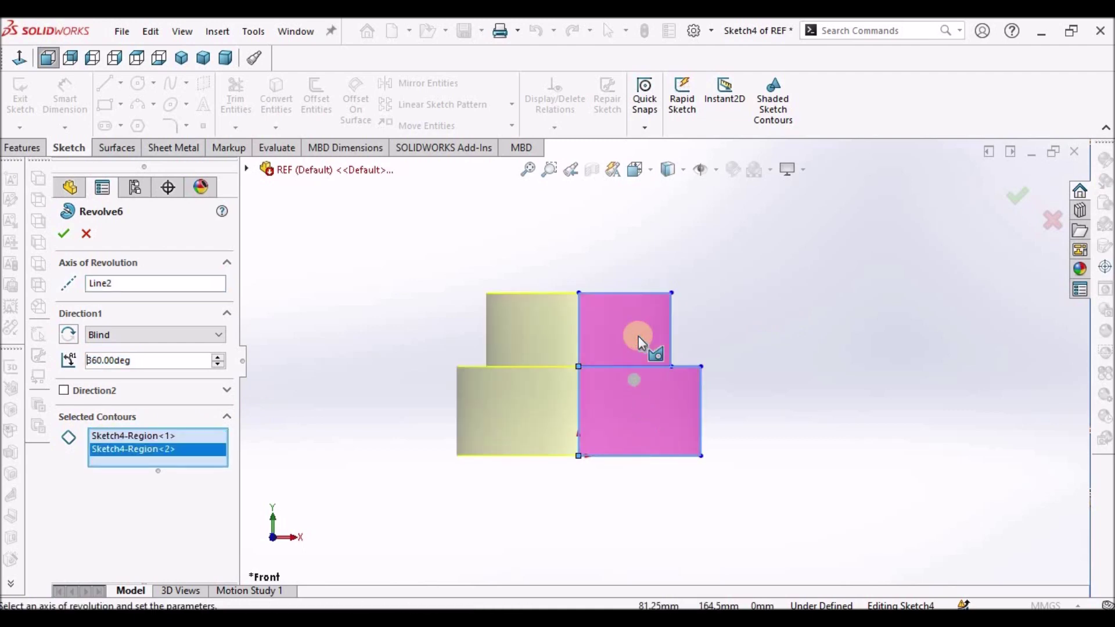
click(64, 235)
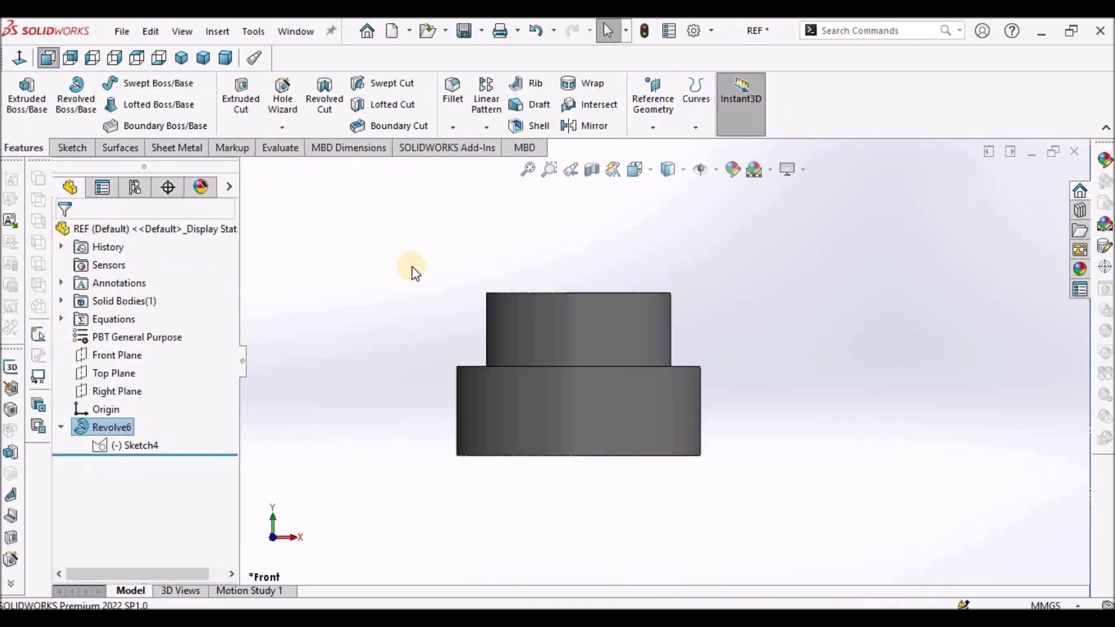
Orbit the stepped cylinder, then view it in isometric and trimetric orientations.
middle_drag(575, 419, 575, 465)
click(182, 58)
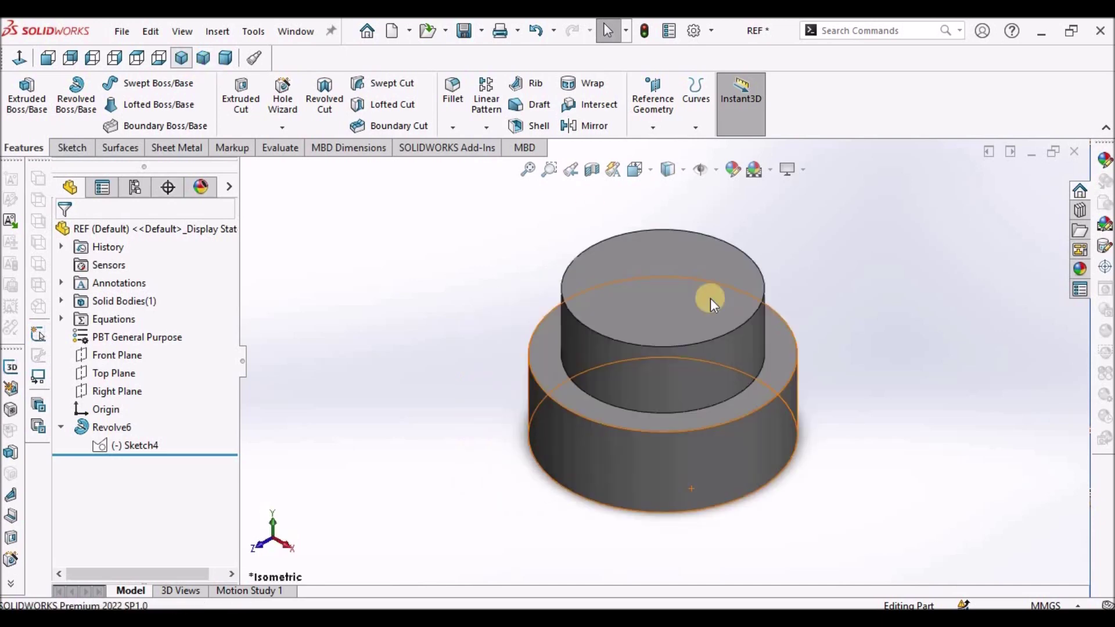
click(204, 58)
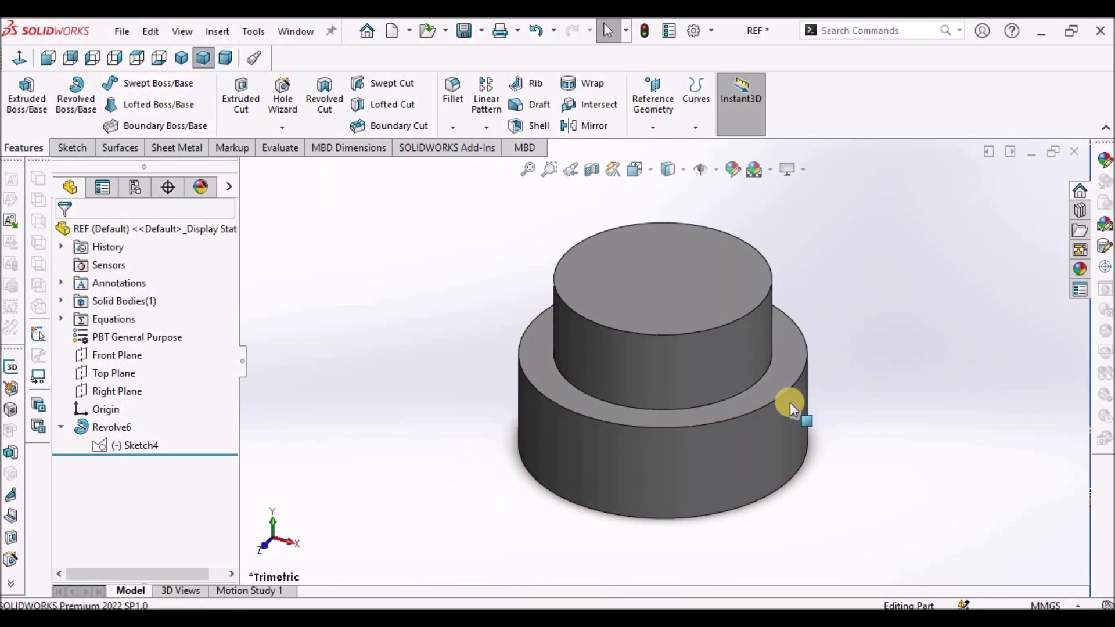